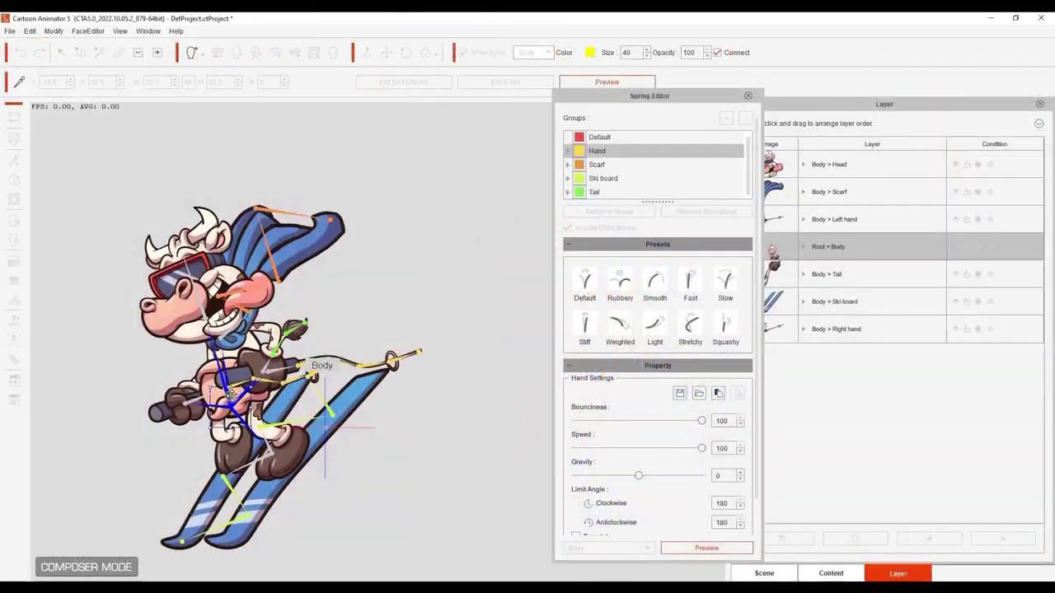
Step: Move the cow's Body bone to preview the spring motion of the scarf, tail, skis and hands
{"action": "left_click_drag", "start_coordinate": [231, 394], "coordinate": [286, 380]}
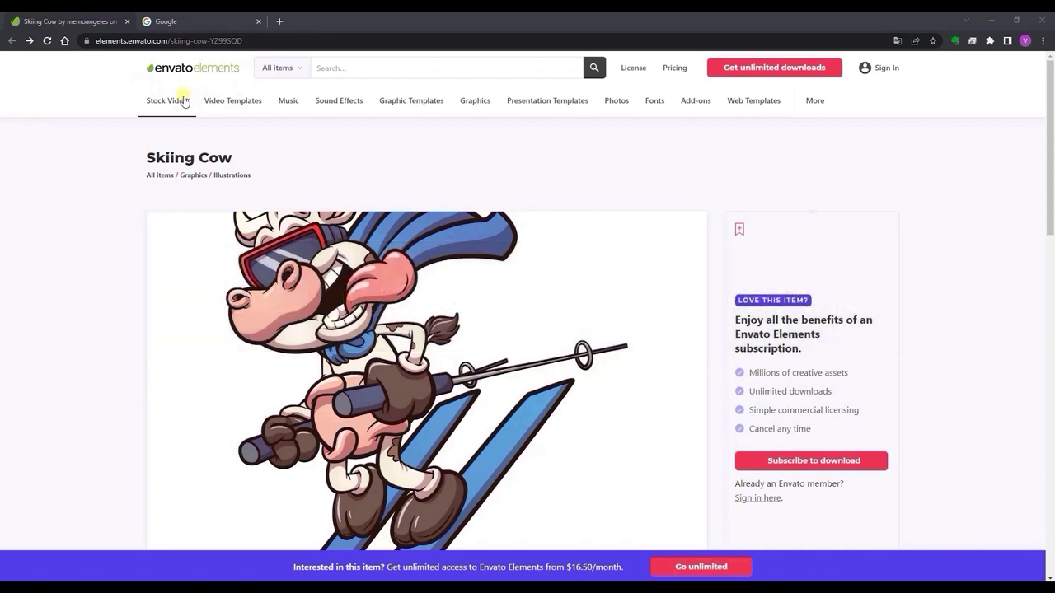
Step: Examine the Skiing Cow page on Envato Elements, covering the title, artwork and listed file types
{"action": "left_click_drag", "start_coordinate": [139, 160], "coordinate": [267, 181]}
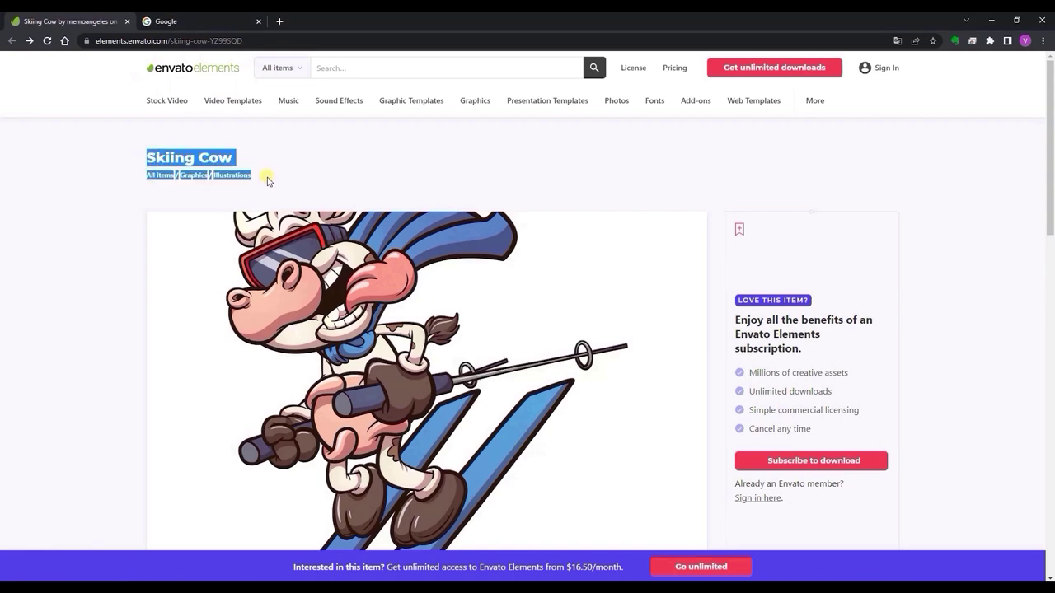
{"action": "scroll", "coordinate": [616, 198], "scroll_direction": "down", "scroll_amount": 2}
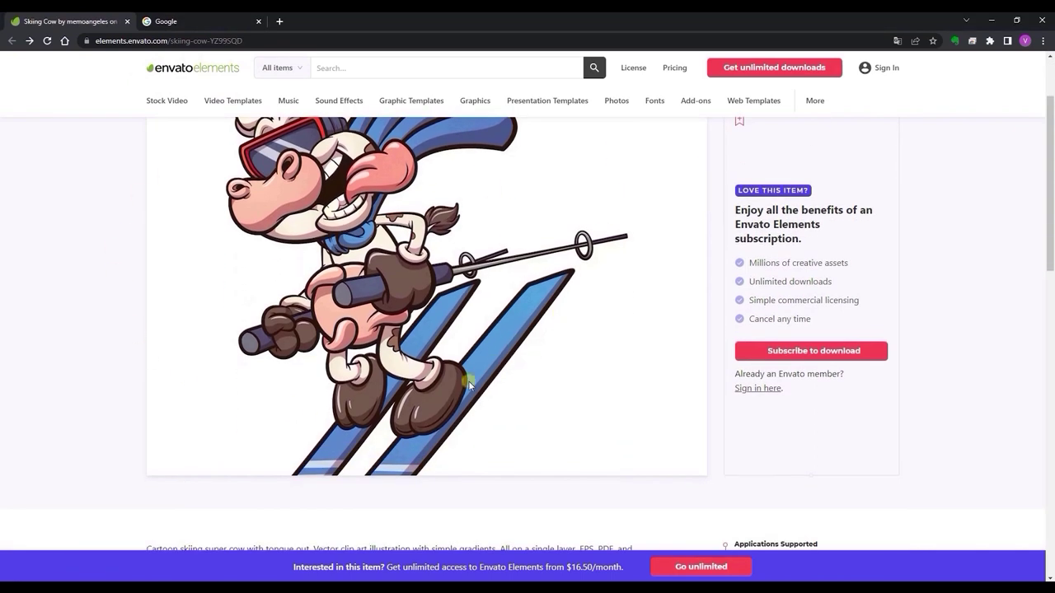
{"action": "scroll", "coordinate": [700, 282], "scroll_direction": "down", "scroll_amount": 5}
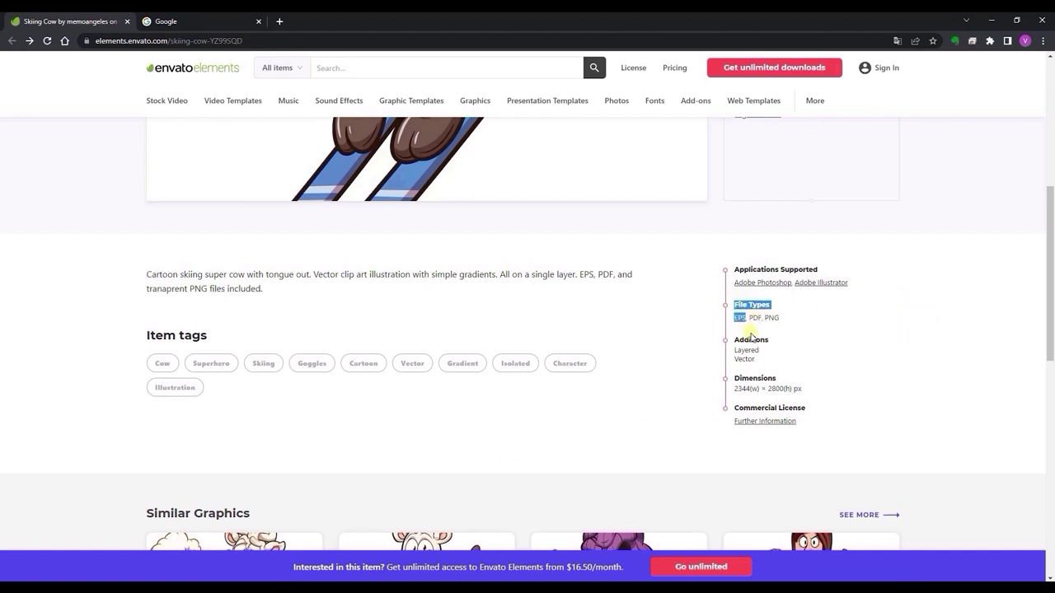
{"action": "left_click", "coordinate": [913, 318]}
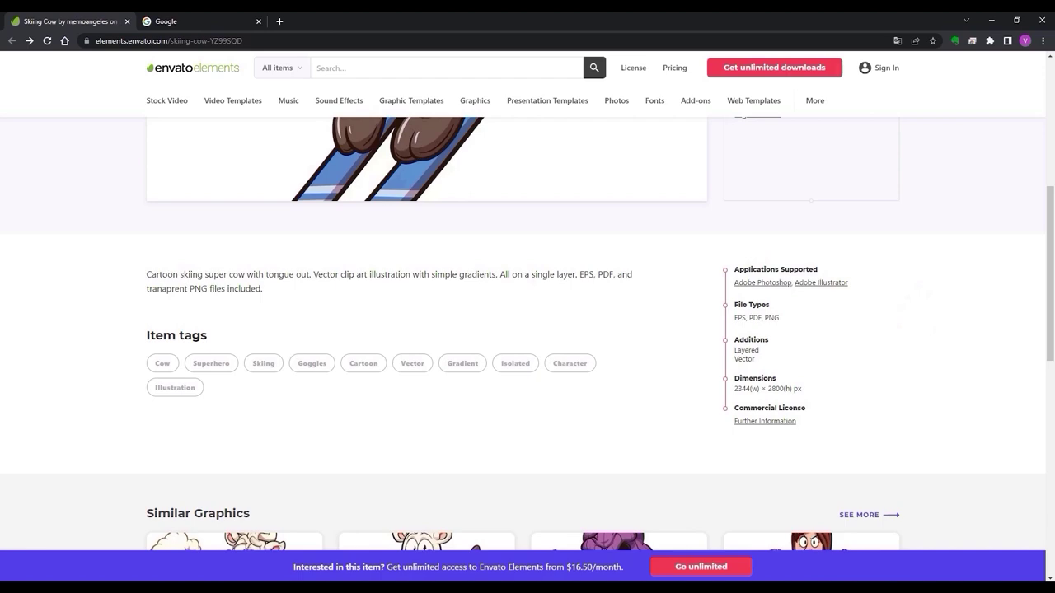
Step: Locate Skiing Cow.eps in the downloaded artwork folder and open it in Photopea
{"action": "mouse_move", "coordinate": [230, 588]}
{"action": "left_click", "coordinate": [229, 543]}
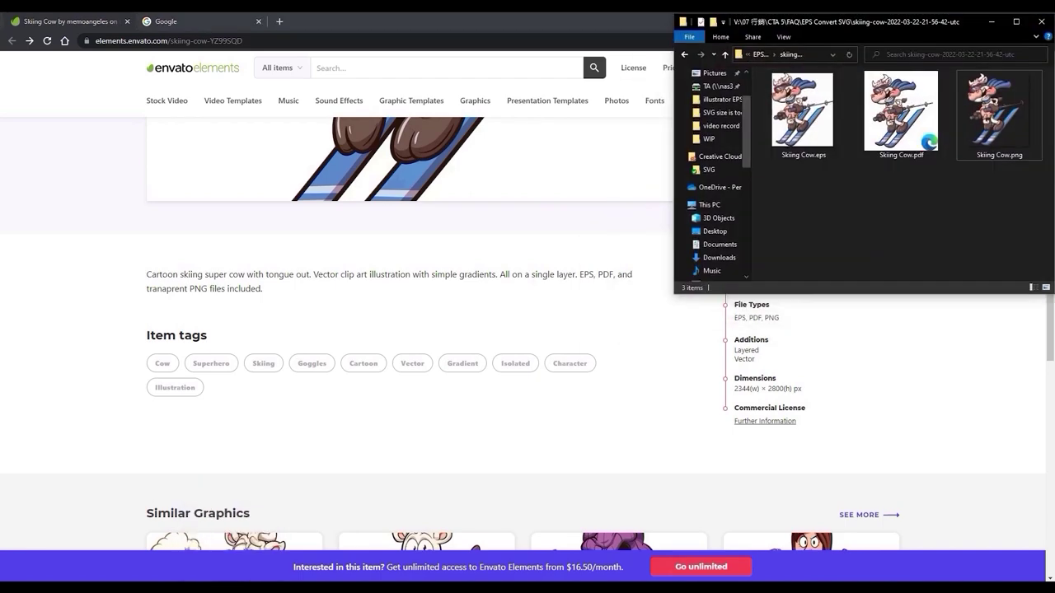
{"action": "left_click", "coordinate": [801, 112]}
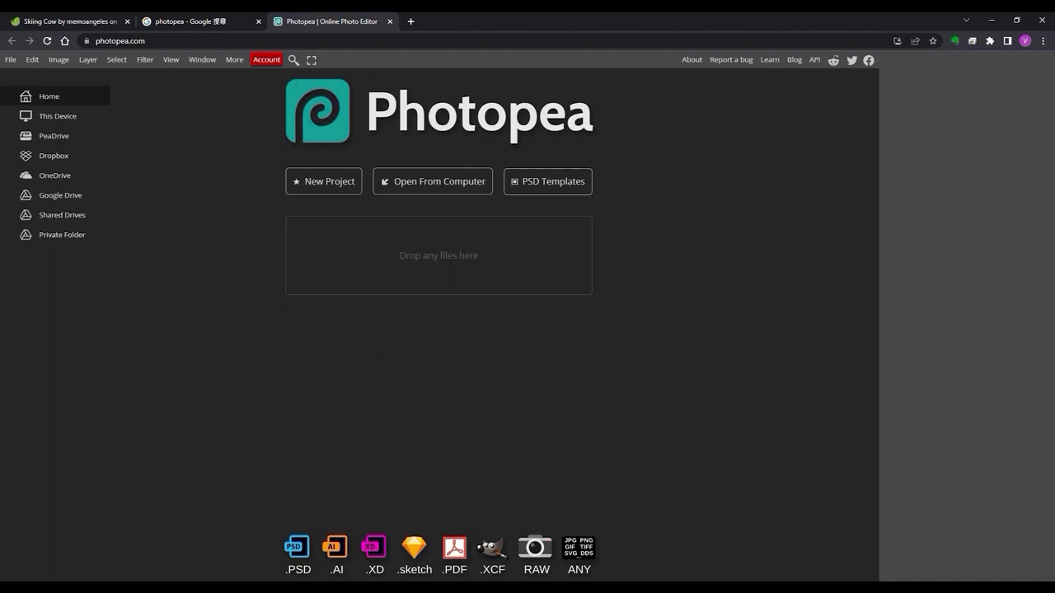
{"action": "left_click", "coordinate": [227, 587]}
{"action": "left_click", "coordinate": [884, 213]}
{"action": "left_click_drag", "start_coordinate": [796, 97], "coordinate": [470, 378]}
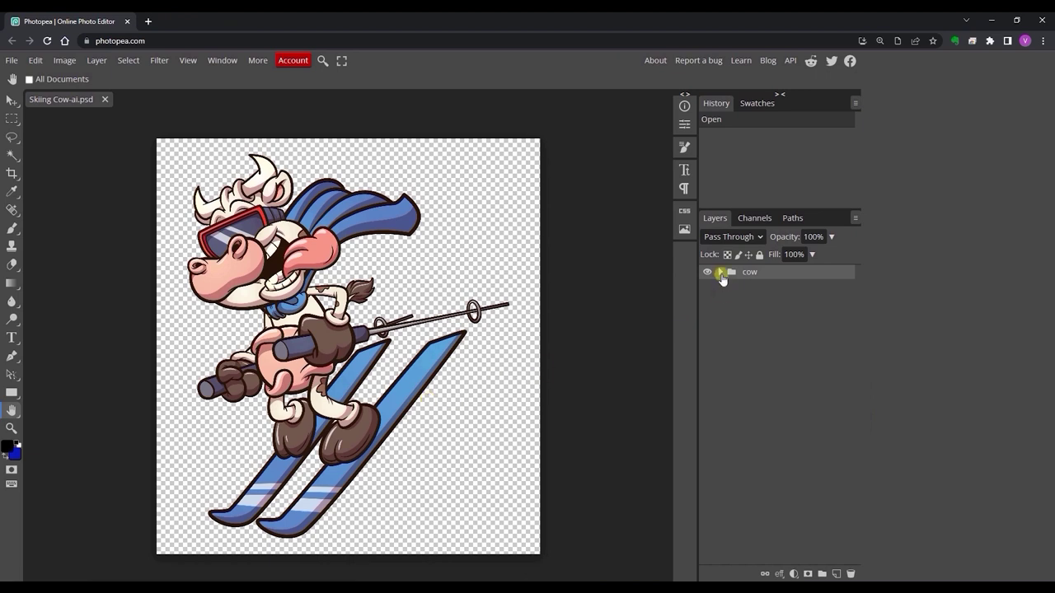
Step: Expand the cow group and its nested group, and check which parts the first two subgroups contain by toggling their visibility
{"action": "left_click", "coordinate": [720, 273]}
{"action": "left_click", "coordinate": [731, 286]}
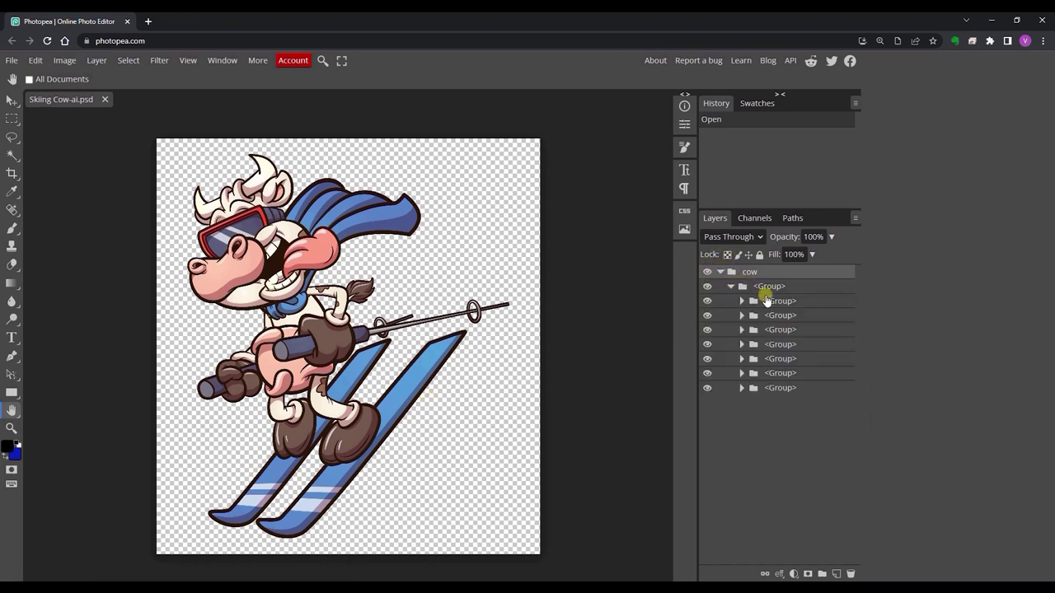
{"action": "left_click", "coordinate": [766, 301]}
{"action": "left_click", "coordinate": [707, 300]}
{"action": "left_click", "coordinate": [707, 301]}
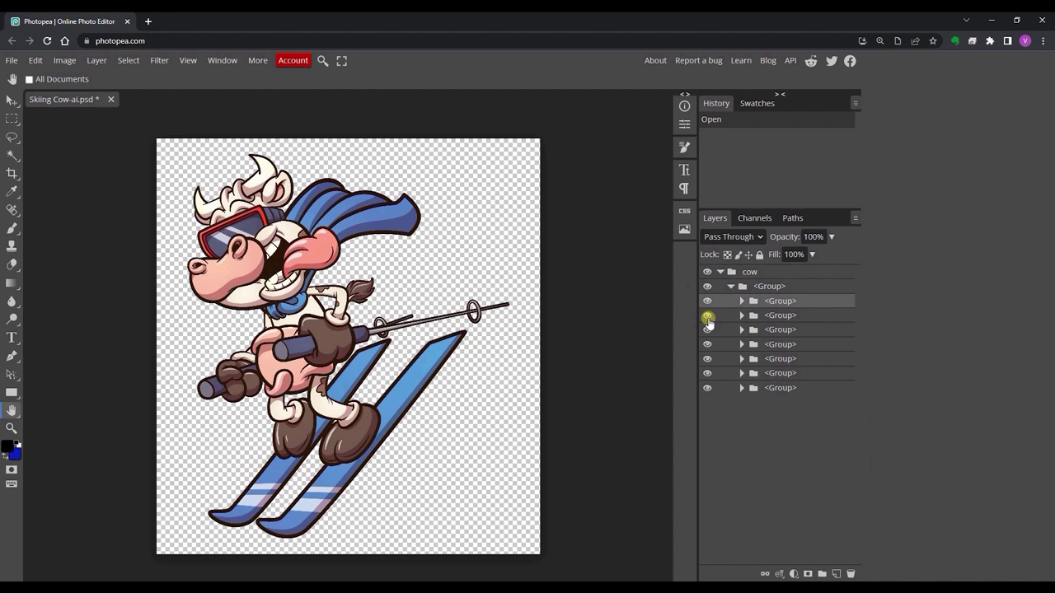
{"action": "left_click", "coordinate": [707, 316]}
{"action": "left_click", "coordinate": [707, 315]}
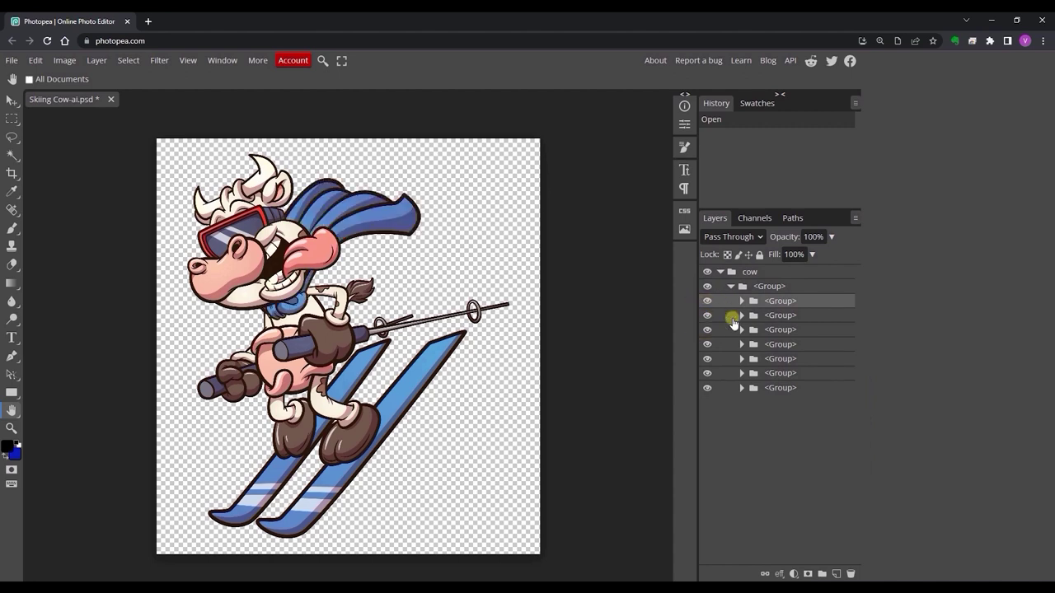
Step: Move all seven part groups out to the top level and delete the emptied cow group with its nested group
{"action": "left_click", "coordinate": [773, 388], "text": "shift"}
{"action": "left_click_drag", "start_coordinate": [778, 303], "coordinate": [778, 265]}
{"action": "left_click", "coordinate": [766, 389]}
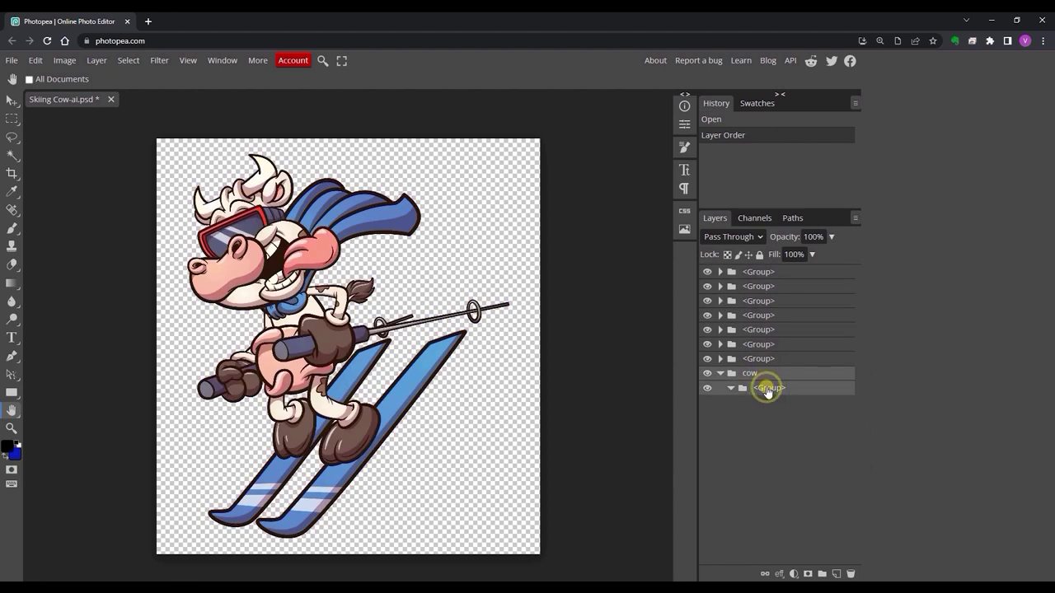
{"action": "left_click", "coordinate": [851, 574]}
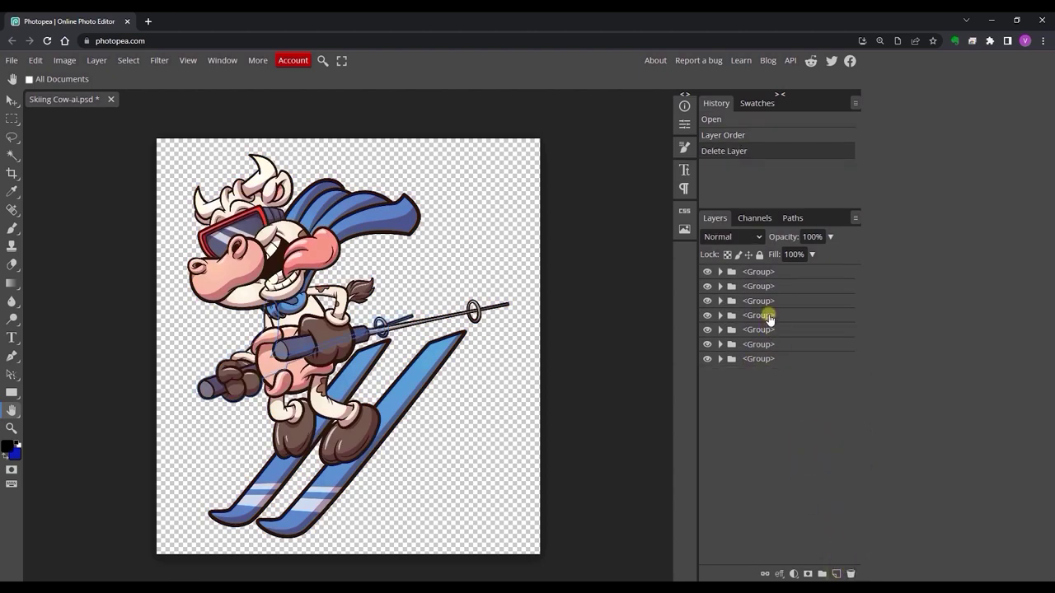
Step: Check the topmost group's content and rename the first three groups Head, Scarf and Left hand
{"action": "left_click", "coordinate": [761, 272]}
{"action": "left_click", "coordinate": [707, 272]}
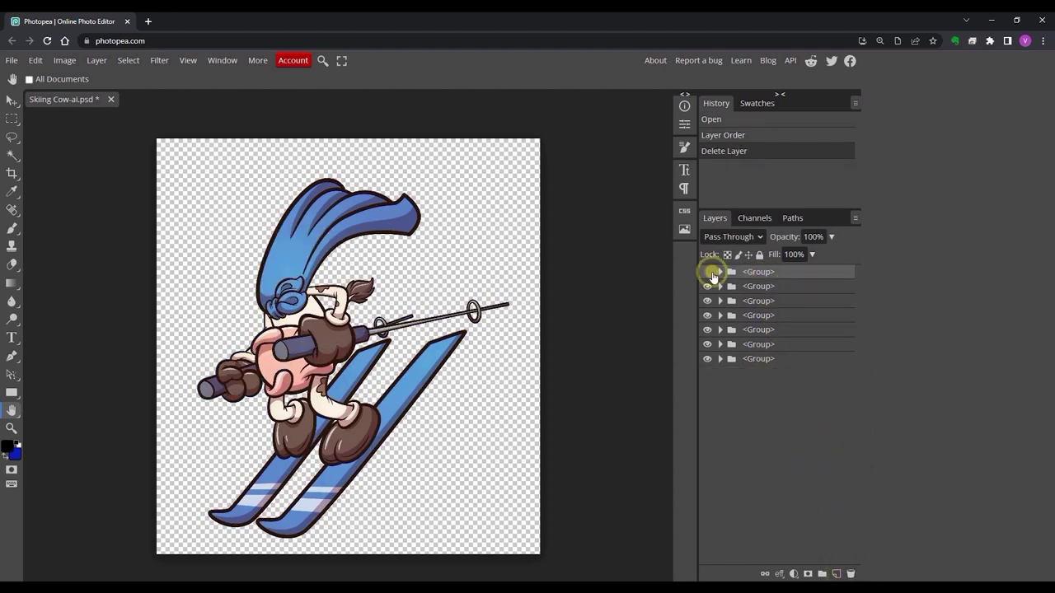
{"action": "left_click", "coordinate": [707, 272]}
{"action": "double_click", "coordinate": [757, 274]}
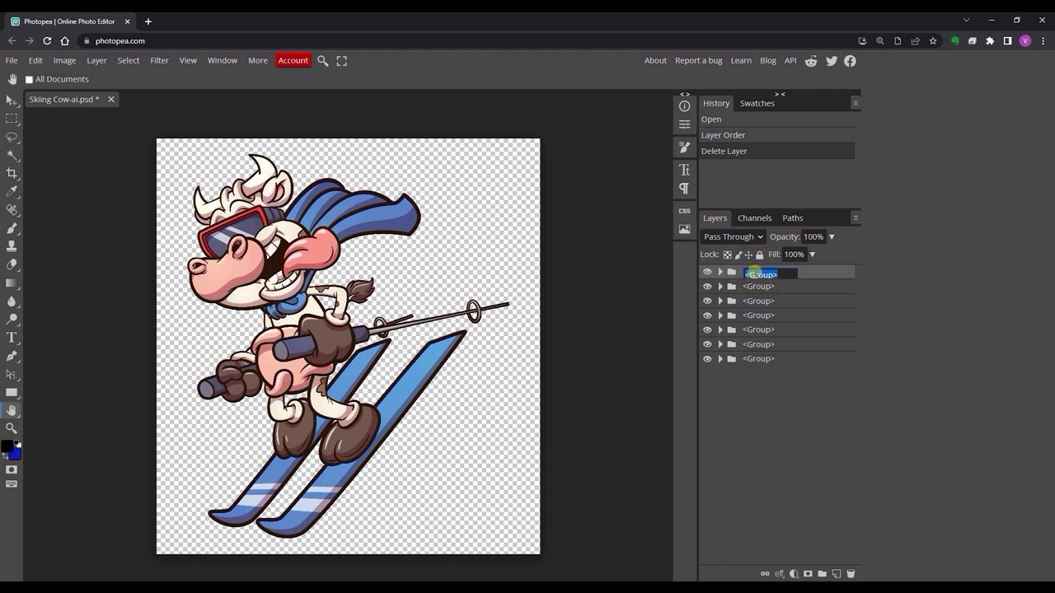
{"action": "type", "text": "Head"}
{"action": "key", "text": "Return"}
{"action": "double_click", "coordinate": [754, 286]}
{"action": "type", "text": "Scarf"}
{"action": "double_click", "coordinate": [741, 300]}
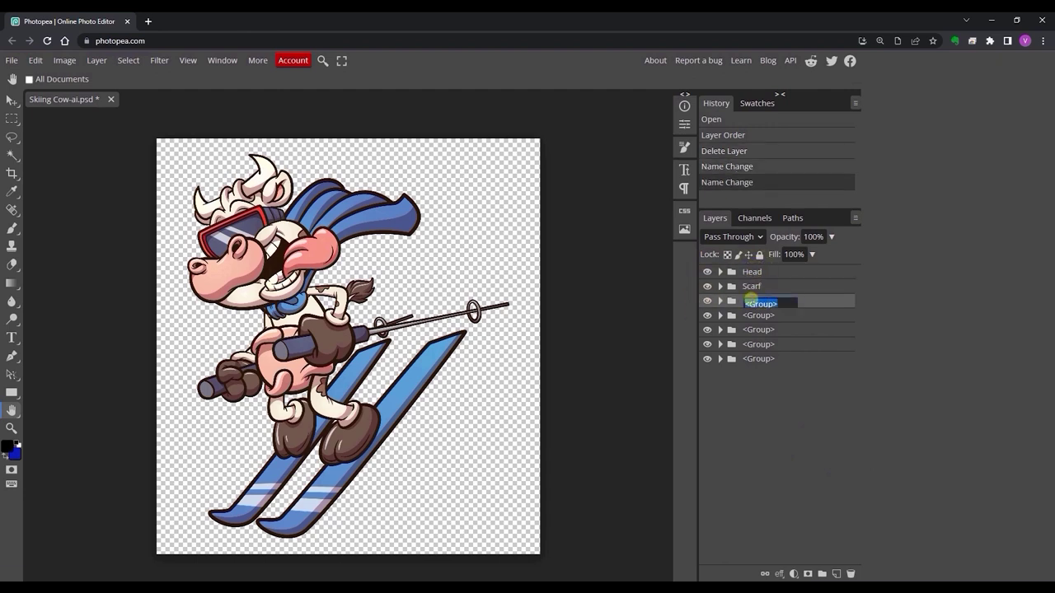
{"action": "type", "text": "Left hand"}
{"action": "key", "text": "Return"}
Step: Rename the remaining four groups, in order, Body, Tail, Ski board and Right hand
{"action": "double_click", "coordinate": [753, 316]}
{"action": "type", "text": "Body"}
{"action": "double_click", "coordinate": [753, 330]}
{"action": "type", "text": "Tail"}
{"action": "double_click", "coordinate": [754, 345]}
{"action": "type", "text": "Ski board"}
{"action": "key", "text": "Return"}
{"action": "left_click", "coordinate": [760, 359]}
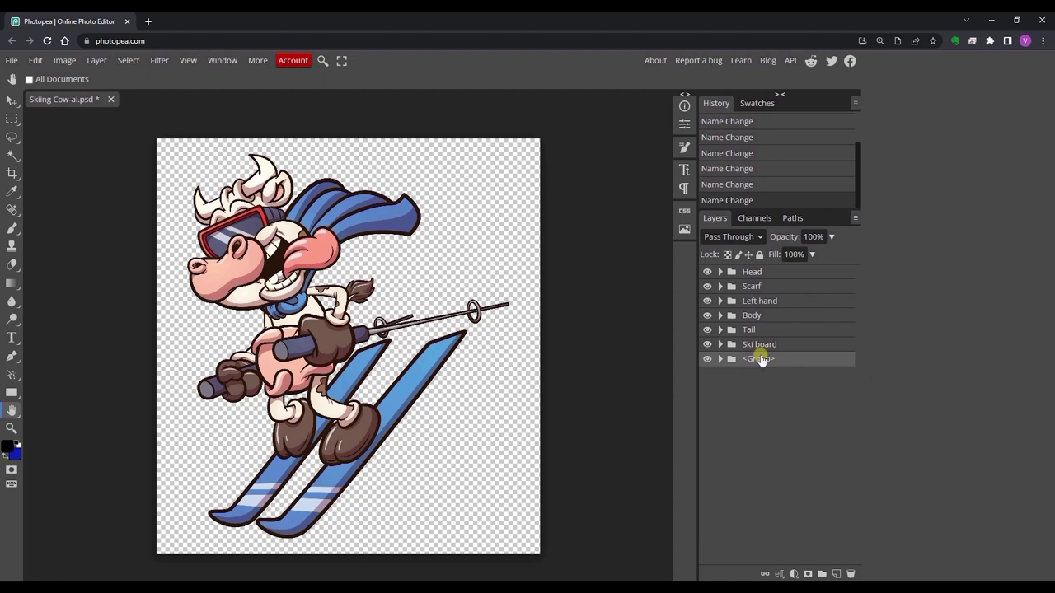
{"action": "left_click", "coordinate": [754, 361]}
{"action": "type", "text": "Right hand"}
{"action": "key", "text": "Return"}
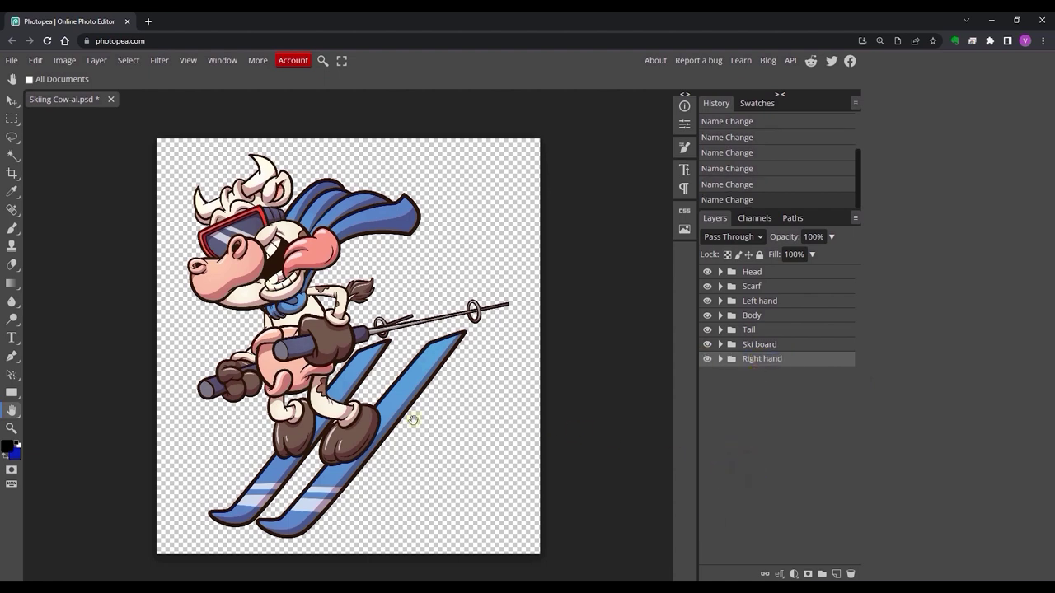
Step: Export the artwork as an SVG named Skiing Cow-ai, after checking it in the export preview
{"action": "left_click", "coordinate": [11, 60]}
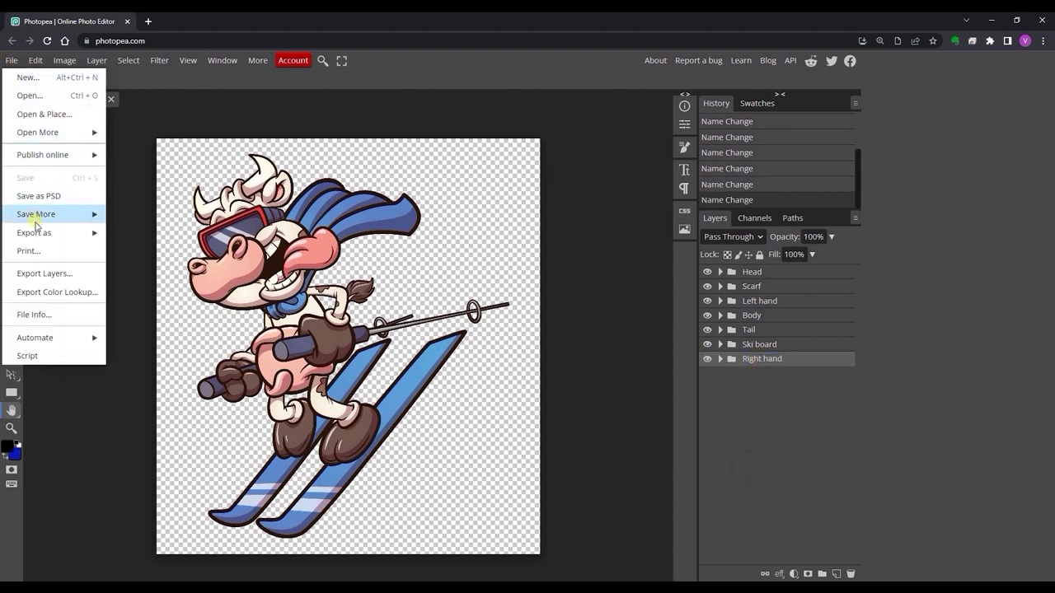
{"action": "mouse_move", "coordinate": [49, 234]}
{"action": "left_click", "coordinate": [141, 276]}
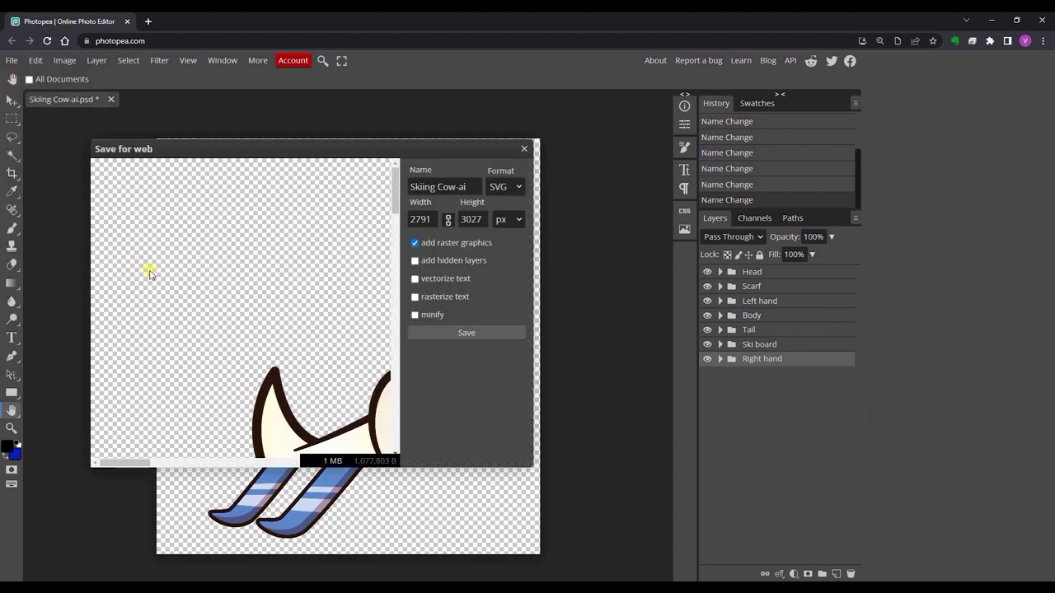
{"action": "scroll", "coordinate": [328, 398], "scroll_direction": "down", "scroll_amount": 5}
{"action": "left_click_drag", "start_coordinate": [131, 462], "coordinate": [175, 467]}
{"action": "left_click", "coordinate": [466, 332]}
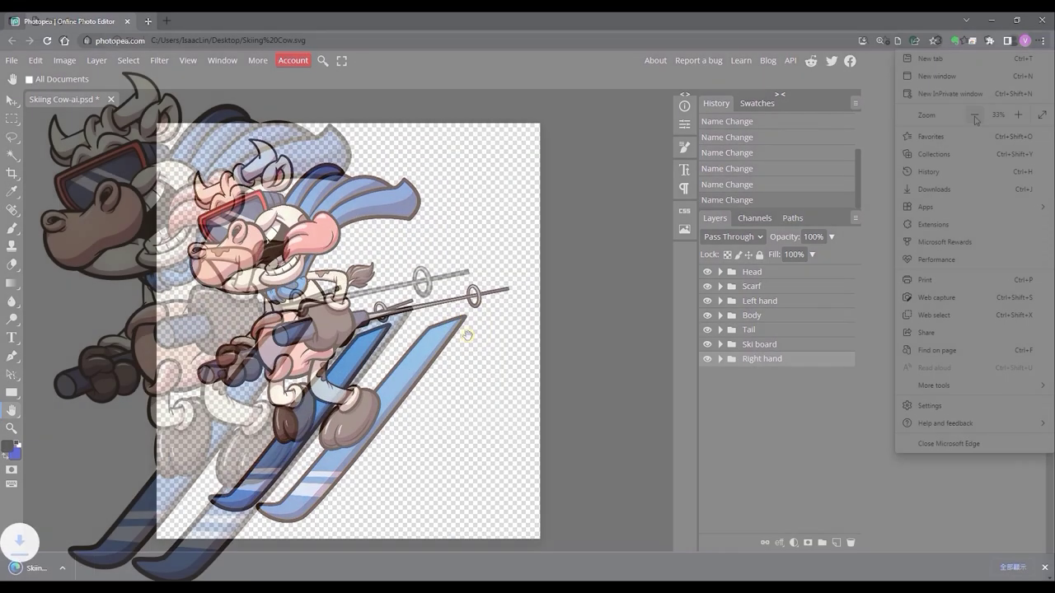
Step: Inspect the exported SVG in Microsoft Edge at 150% zoom across the head and scarf, and return to the whole-figure view
{"action": "left_click", "coordinate": [1018, 114]}
{"action": "left_click", "coordinate": [1018, 114]}
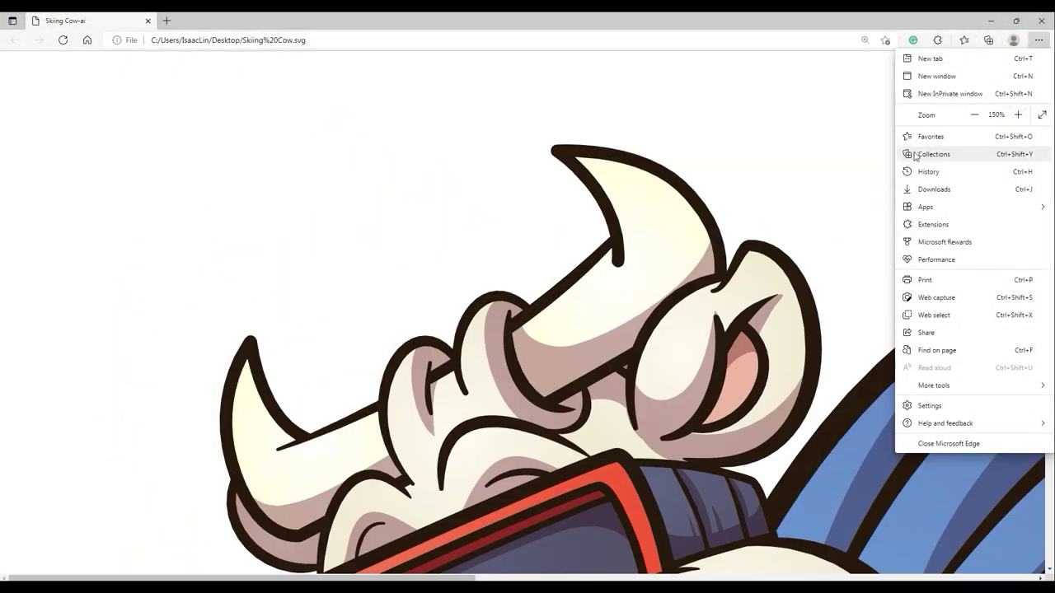
{"action": "key", "text": "Escape"}
{"action": "scroll", "coordinate": [1034, 198], "scroll_direction": "down", "scroll_amount": 5}
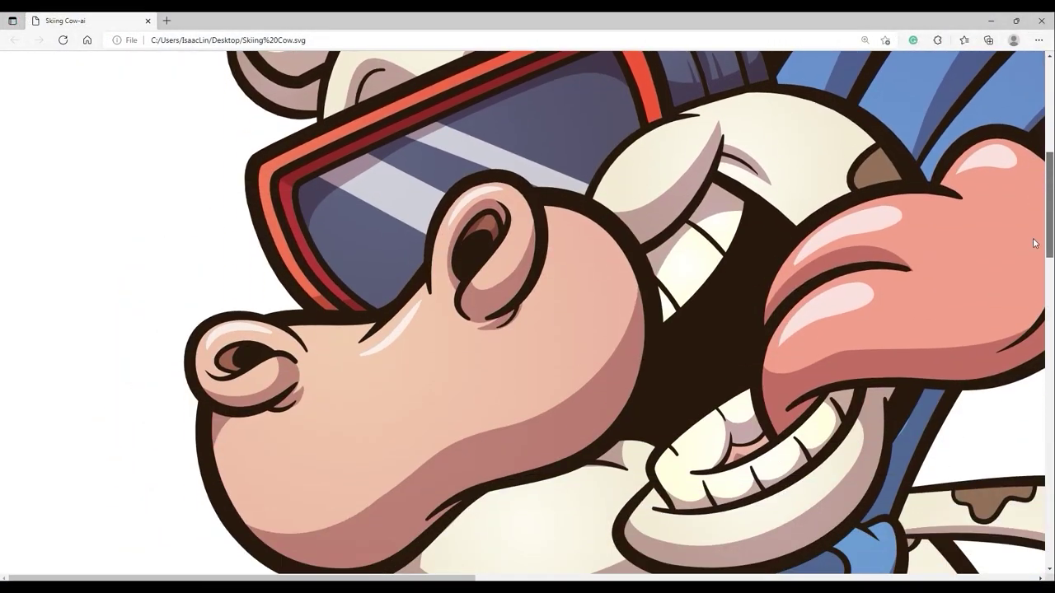
{"action": "scroll", "coordinate": [1039, 243], "scroll_direction": "right", "scroll_amount": 3}
{"action": "left_click_drag", "start_coordinate": [1050, 241], "coordinate": [1034, 194]}
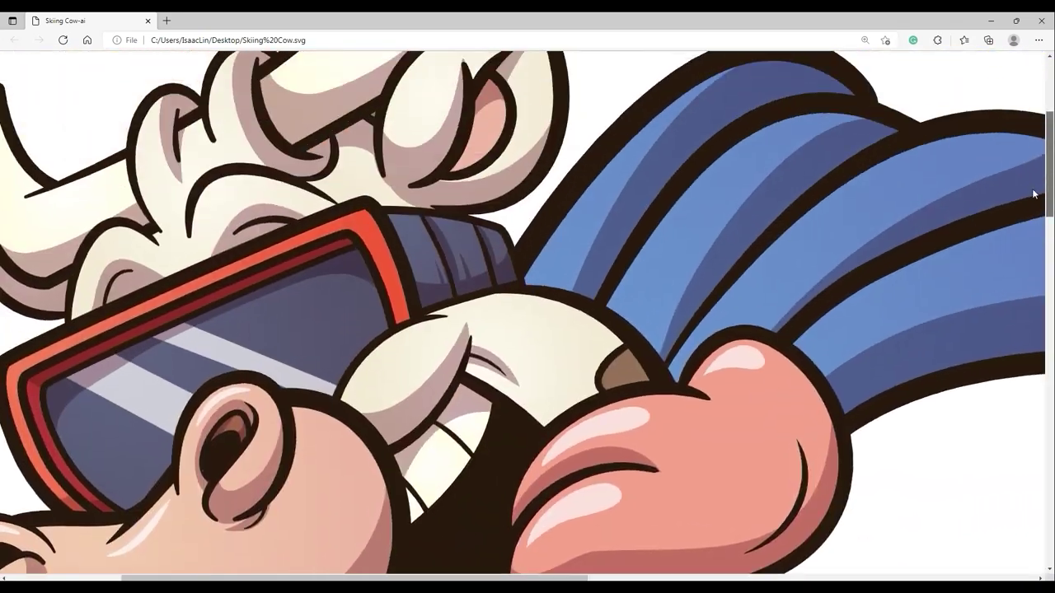
{"action": "scroll", "coordinate": [1034, 194], "scroll_direction": "up", "scroll_amount": 10}
{"action": "left_click", "coordinate": [1038, 40]}
{"action": "left_click", "coordinate": [976, 115]}
{"action": "left_click", "coordinate": [977, 115]}
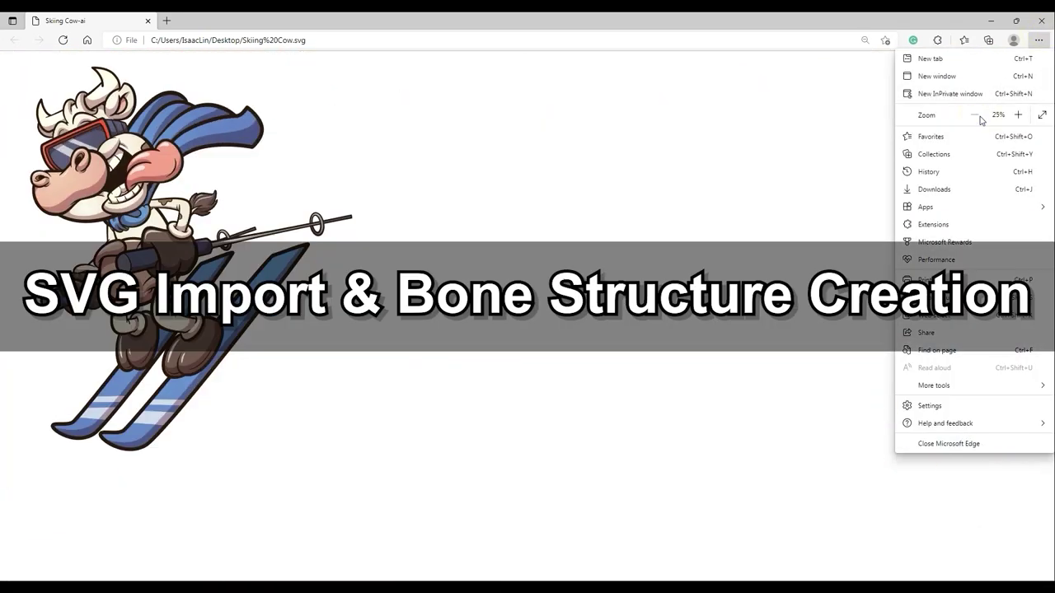
{"action": "left_click", "coordinate": [1017, 115]}
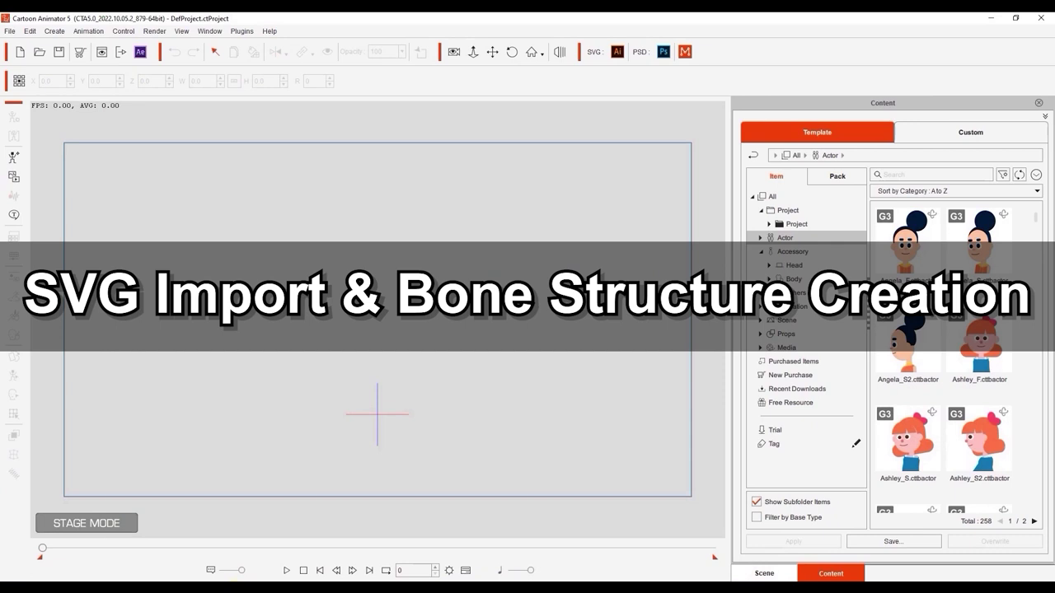
Step: Switch to Cartoon Animator and import Skiing Cow-ai.svg from the artwork folder as a Bone Actor
{"action": "mouse_move", "coordinate": [234, 580]}
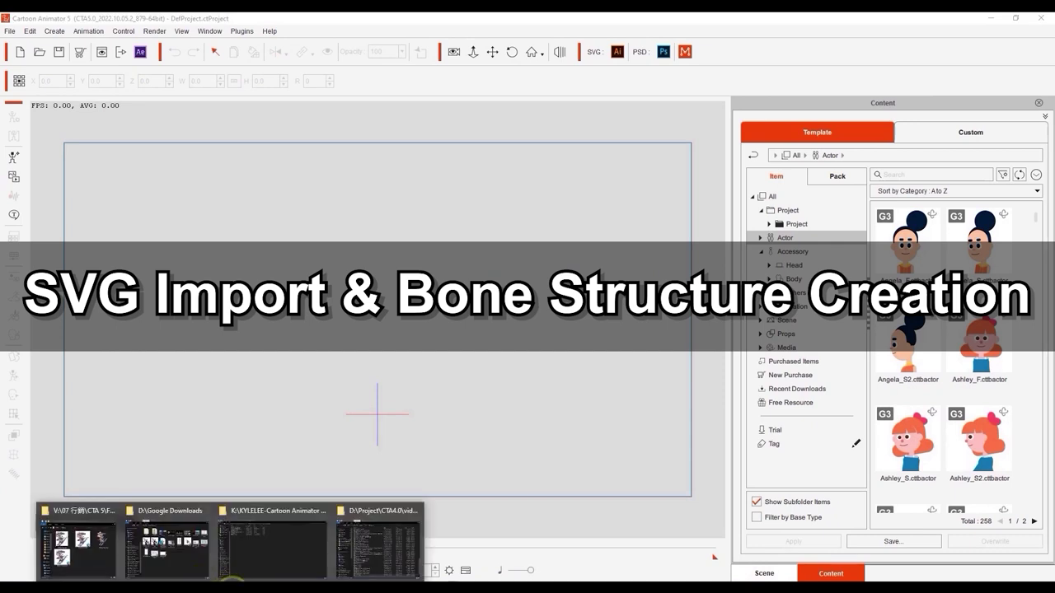
{"action": "left_click", "coordinate": [62, 561]}
{"action": "left_click", "coordinate": [783, 202]}
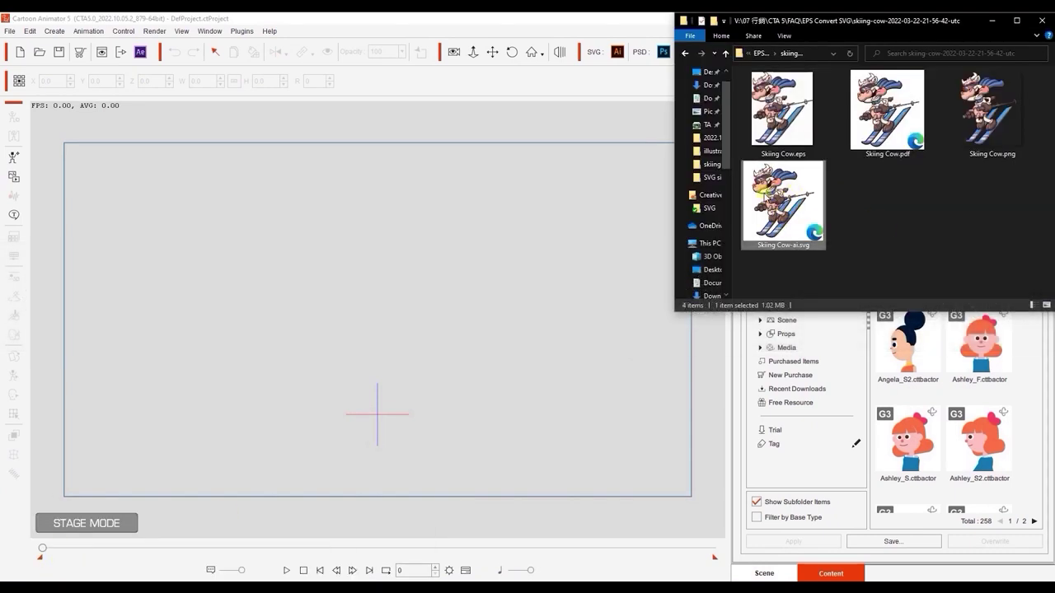
{"action": "left_click_drag", "start_coordinate": [760, 189], "coordinate": [395, 338]}
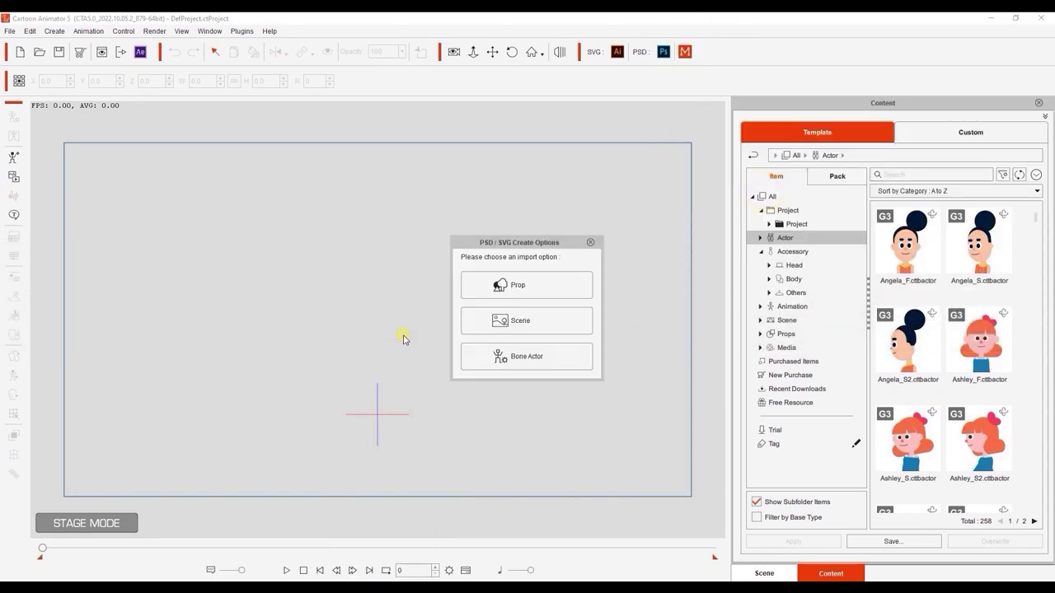
{"action": "left_click", "coordinate": [499, 353]}
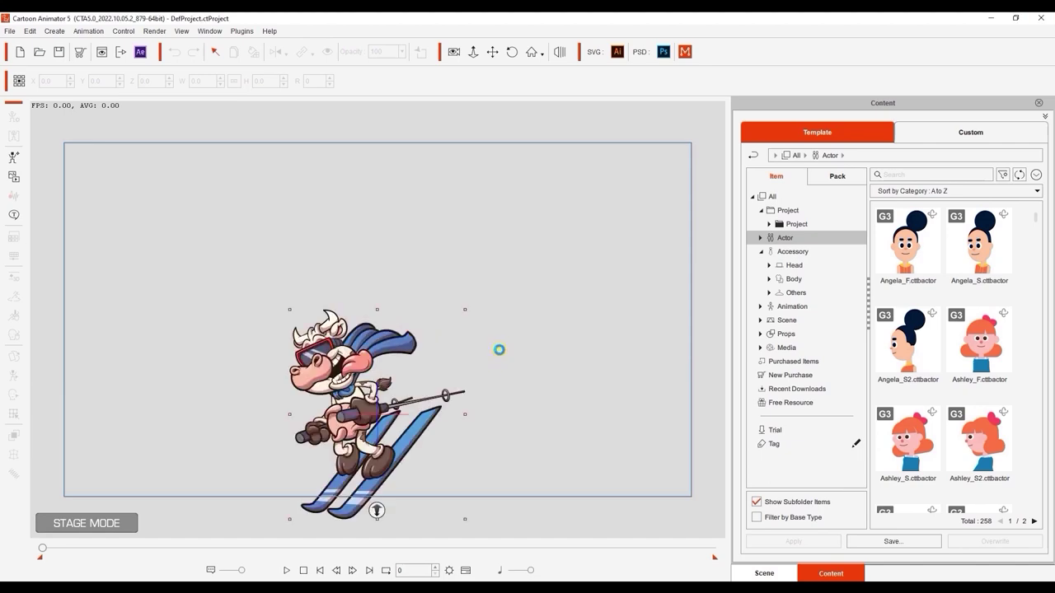
Step: Check the imported Head, Scarf, Left hand, Body, Tail, Ski board and Right hand layers by hiding and showing each in turn
{"action": "left_click_drag", "start_coordinate": [520, 456], "coordinate": [536, 216]}
{"action": "left_click_drag", "start_coordinate": [535, 216], "coordinate": [566, 266]}
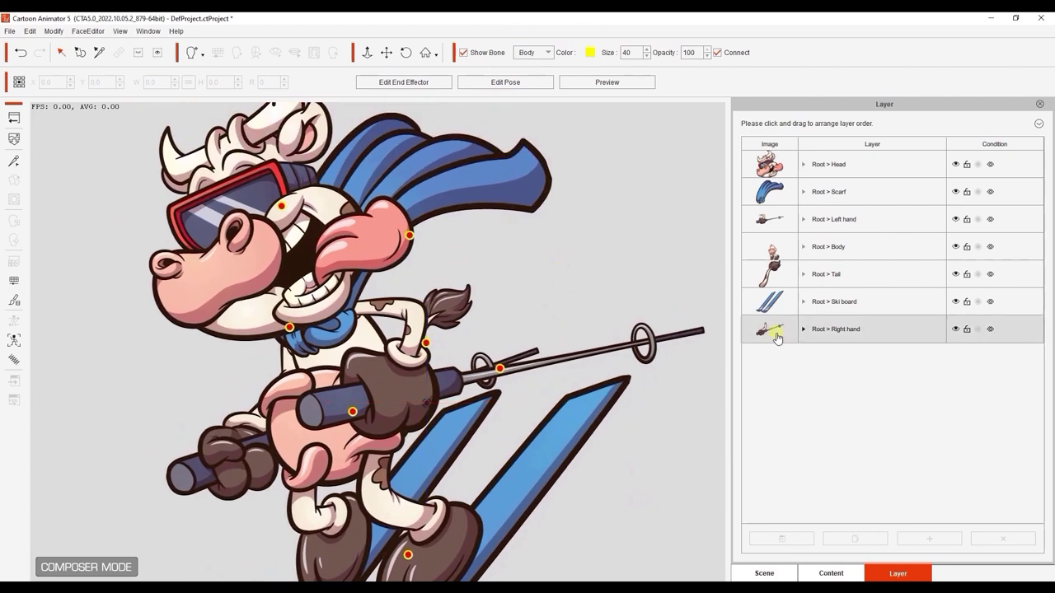
{"action": "left_click", "coordinate": [836, 165]}
{"action": "left_click", "coordinate": [955, 165]}
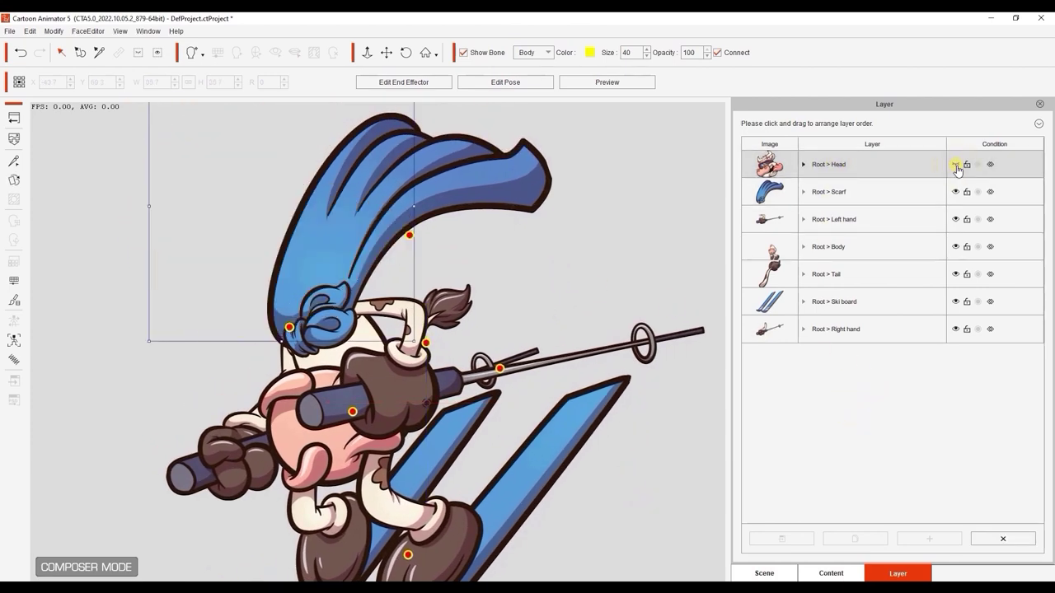
{"action": "left_click", "coordinate": [956, 164]}
{"action": "left_click", "coordinate": [955, 191]}
{"action": "left_click", "coordinate": [955, 191]}
{"action": "left_click", "coordinate": [954, 220]}
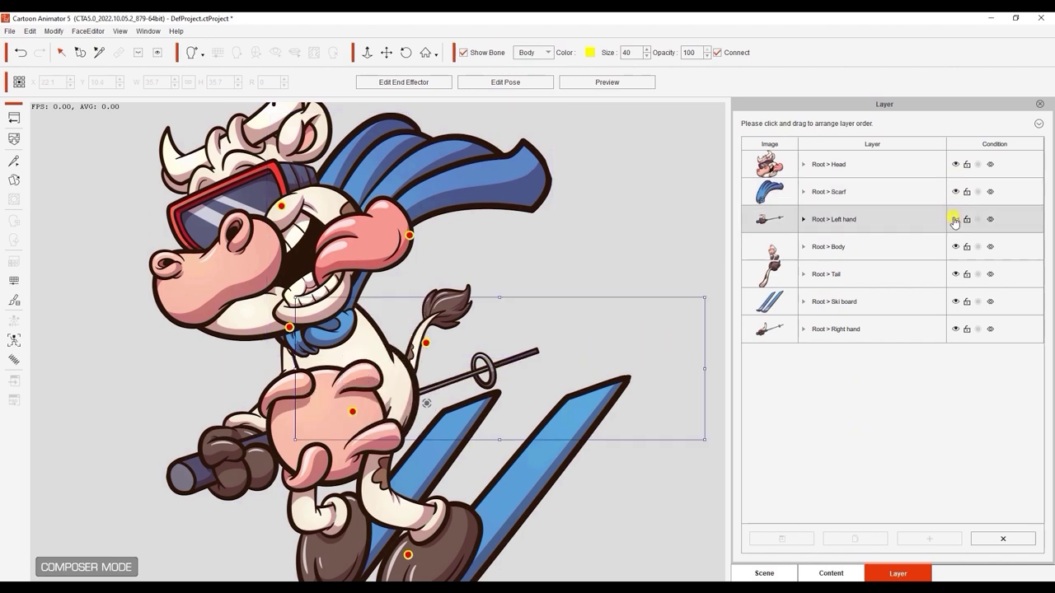
{"action": "left_click", "coordinate": [955, 220]}
{"action": "left_click", "coordinate": [955, 248]}
{"action": "left_click", "coordinate": [955, 247]}
{"action": "left_click", "coordinate": [955, 274]}
{"action": "left_click", "coordinate": [955, 275]}
{"action": "left_click", "coordinate": [955, 303]}
{"action": "left_click", "coordinate": [955, 303]}
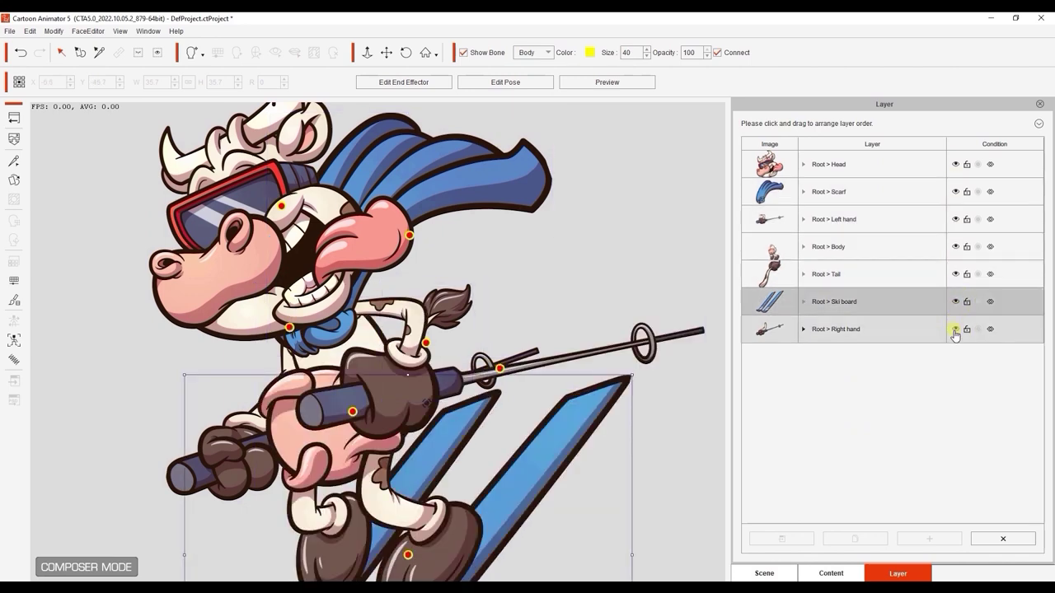
{"action": "left_click", "coordinate": [955, 330]}
{"action": "left_click", "coordinate": [955, 330]}
{"action": "left_click", "coordinate": [554, 240]}
{"action": "scroll", "coordinate": [509, 338], "scroll_direction": "down", "scroll_amount": 2}
{"action": "scroll", "coordinate": [494, 340], "scroll_direction": "down", "scroll_amount": 1}
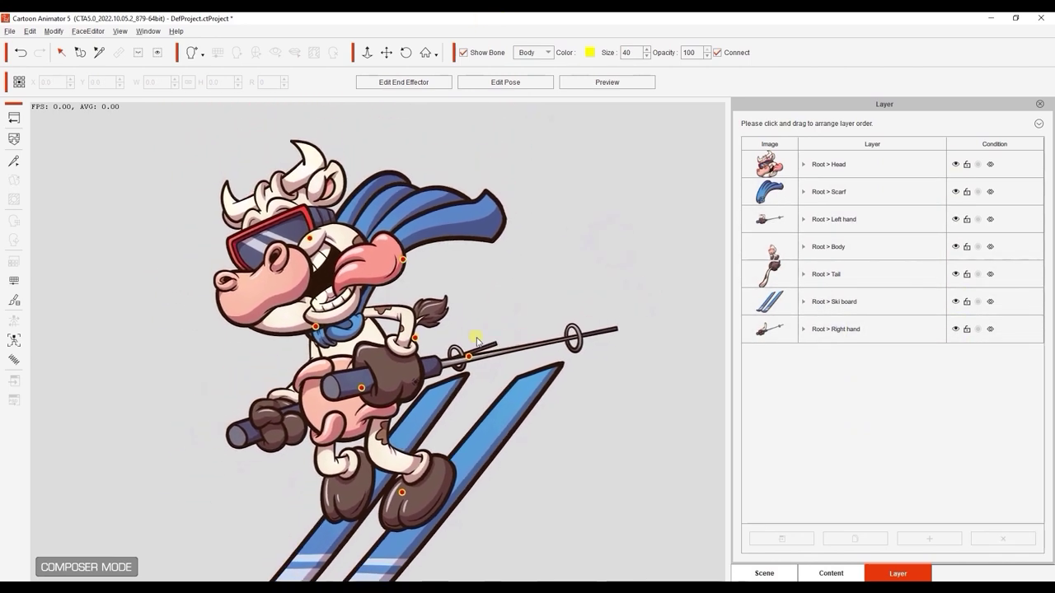
Step: Move the Root bone's pivot to between the cow's feet at about X -14, Y -51 in the Bone Editor, and close the editor
{"action": "left_click", "coordinate": [14, 168]}
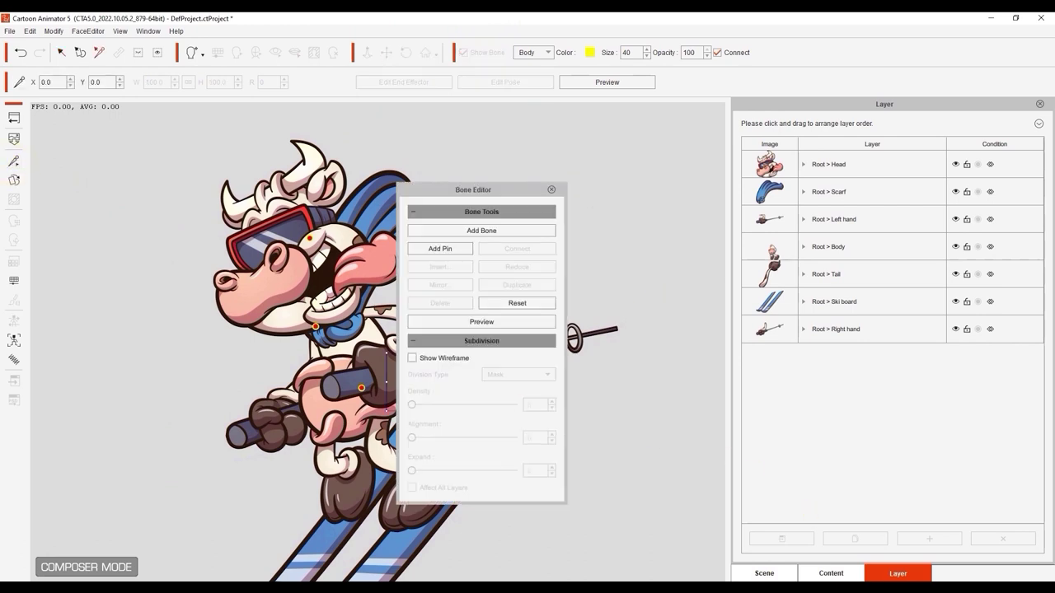
{"action": "left_click", "coordinate": [764, 574]}
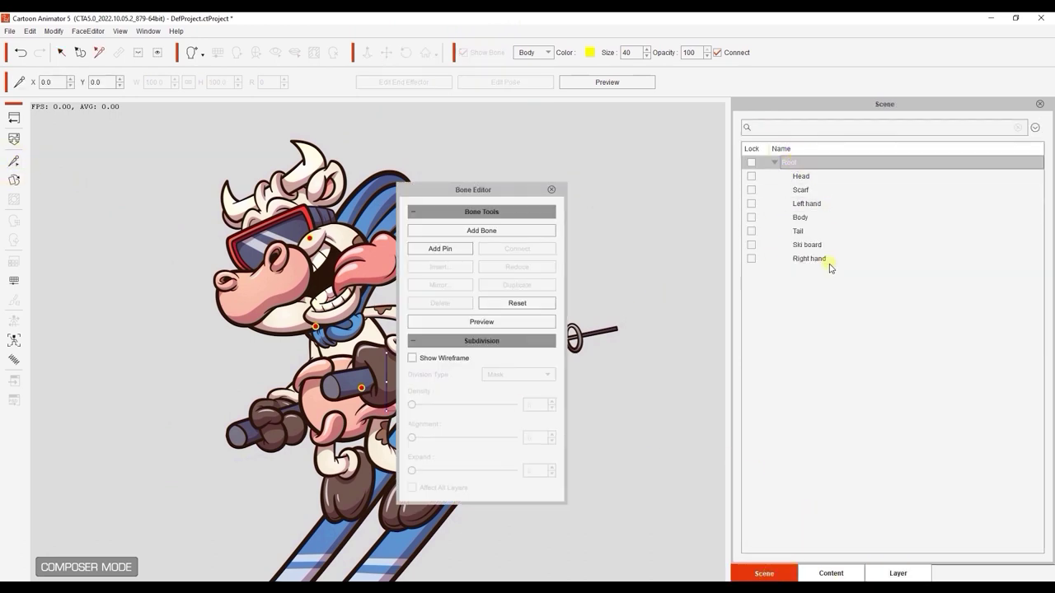
{"action": "left_click_drag", "start_coordinate": [504, 193], "coordinate": [660, 155]}
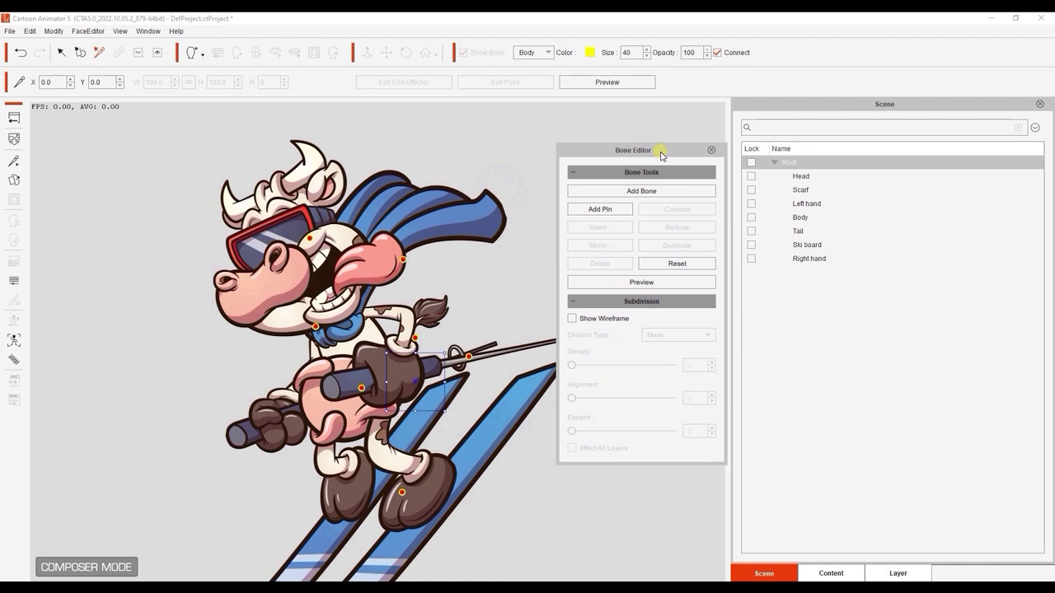
{"action": "left_click_drag", "start_coordinate": [415, 385], "coordinate": [351, 470]}
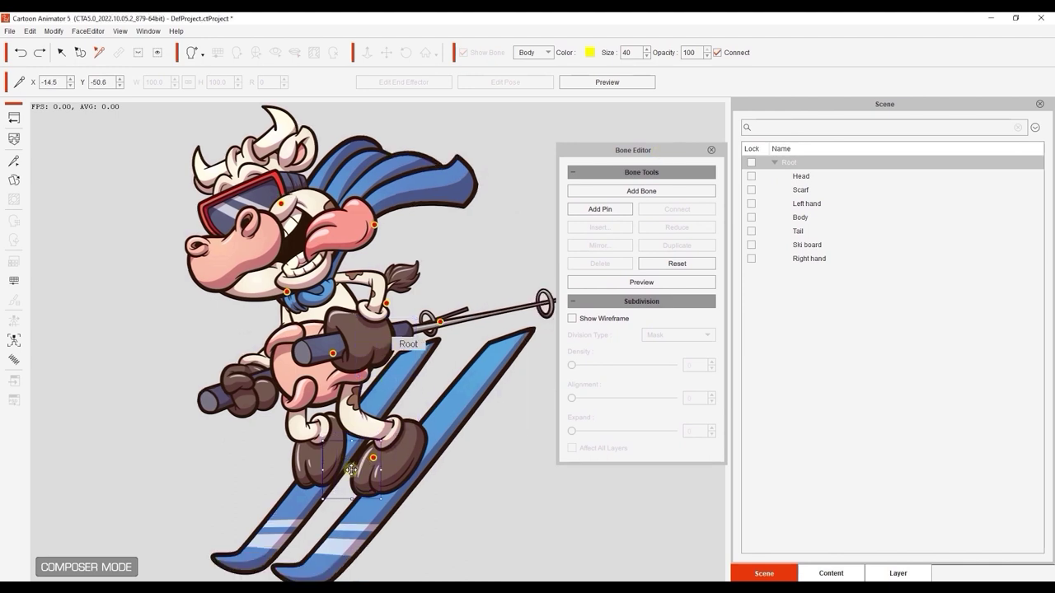
{"action": "mouse_move", "coordinate": [453, 442]}
{"action": "left_mouse_down"}
{"action": "mouse_move", "coordinate": [466, 370]}
{"action": "mouse_move", "coordinate": [463, 426]}
{"action": "left_mouse_up"}
{"action": "scroll", "coordinate": [466, 387], "scroll_direction": "down", "scroll_amount": 2}
{"action": "left_click", "coordinate": [709, 152]}
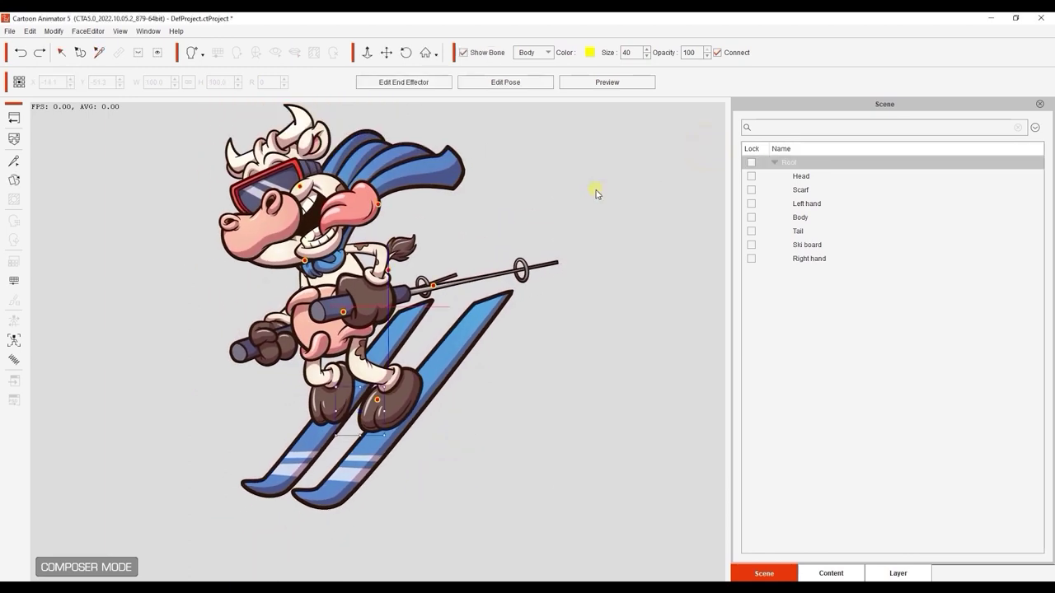
Step: Reposition the whole figure in Edit Pose so its Root bone sits on the stage origin, at about X 0.3, Y 0.1
{"action": "left_click_drag", "start_coordinate": [368, 411], "coordinate": [396, 301]}
{"action": "left_click_drag", "start_coordinate": [638, 224], "coordinate": [646, 424]}
{"action": "scroll", "coordinate": [618, 430], "scroll_direction": "up", "scroll_amount": 2}
{"action": "left_click_drag", "start_coordinate": [605, 356], "coordinate": [606, 326]}
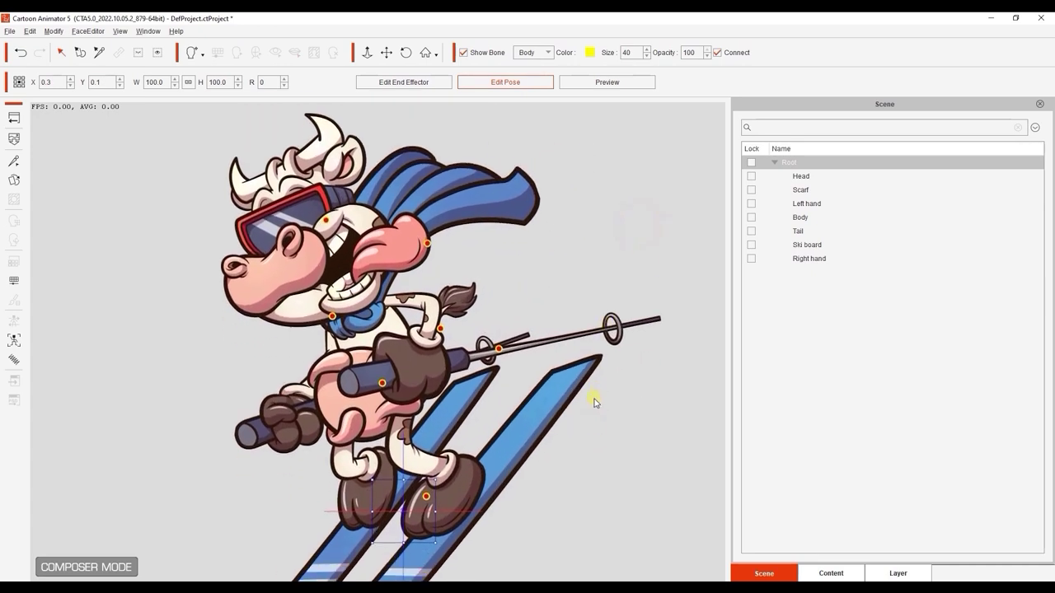
{"action": "left_click", "coordinate": [595, 399]}
{"action": "left_click", "coordinate": [518, 85]}
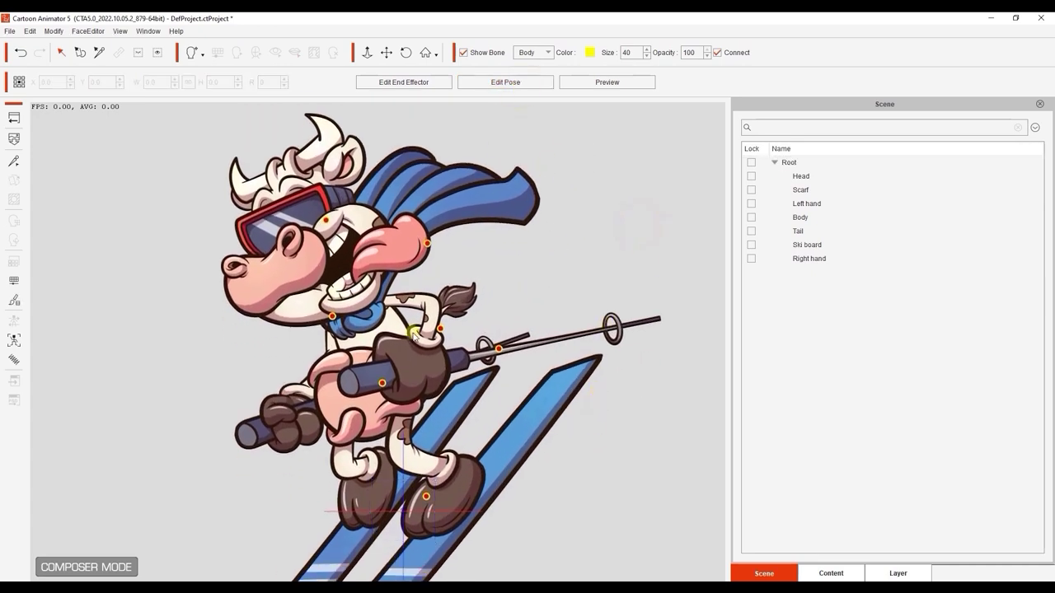
Step: Reopen the Bone Editor and connect the Right hand bone to the Body bone
{"action": "left_click", "coordinate": [790, 164]}
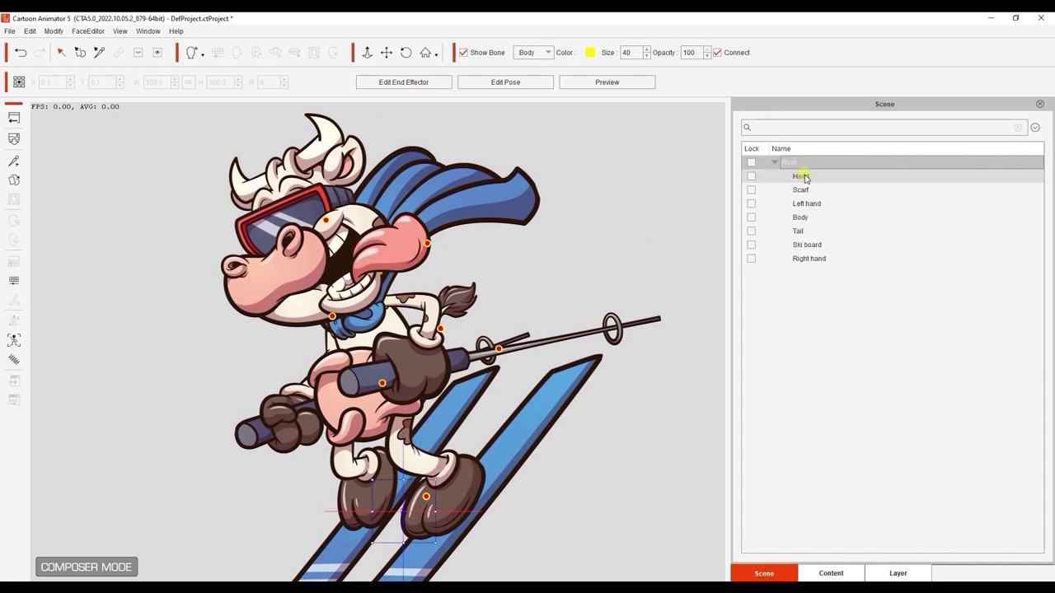
{"action": "left_click", "coordinate": [806, 219]}
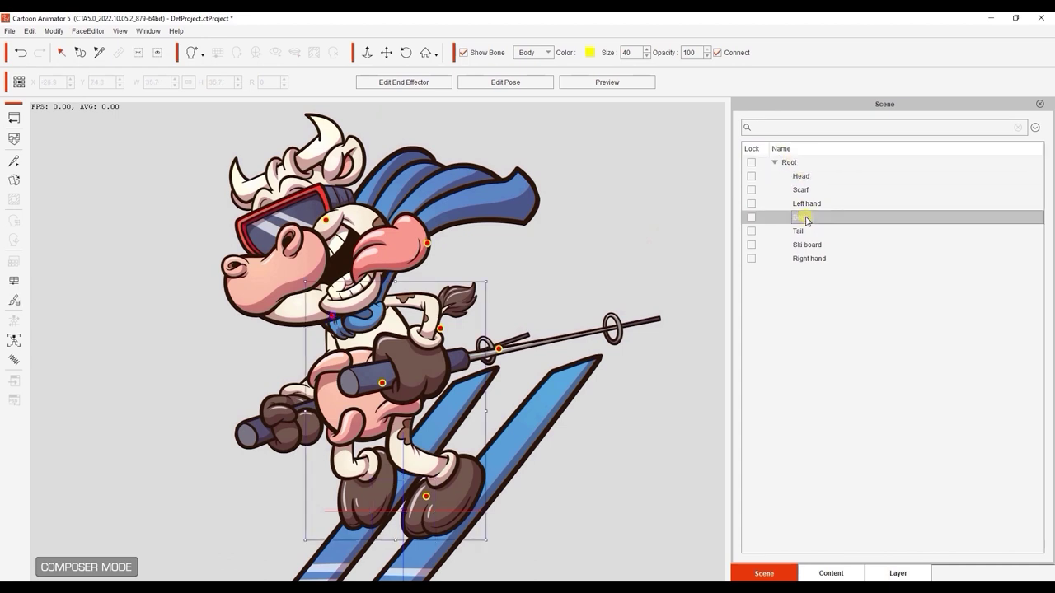
{"action": "left_click", "coordinate": [14, 161]}
{"action": "left_click_drag", "start_coordinate": [677, 148], "coordinate": [679, 108]}
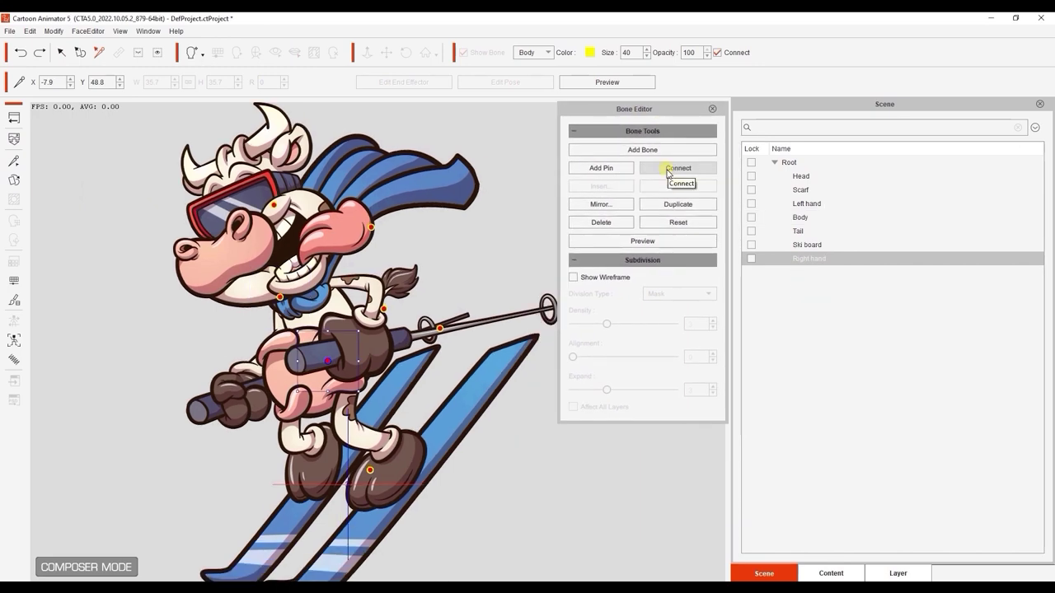
{"action": "left_click", "coordinate": [668, 172]}
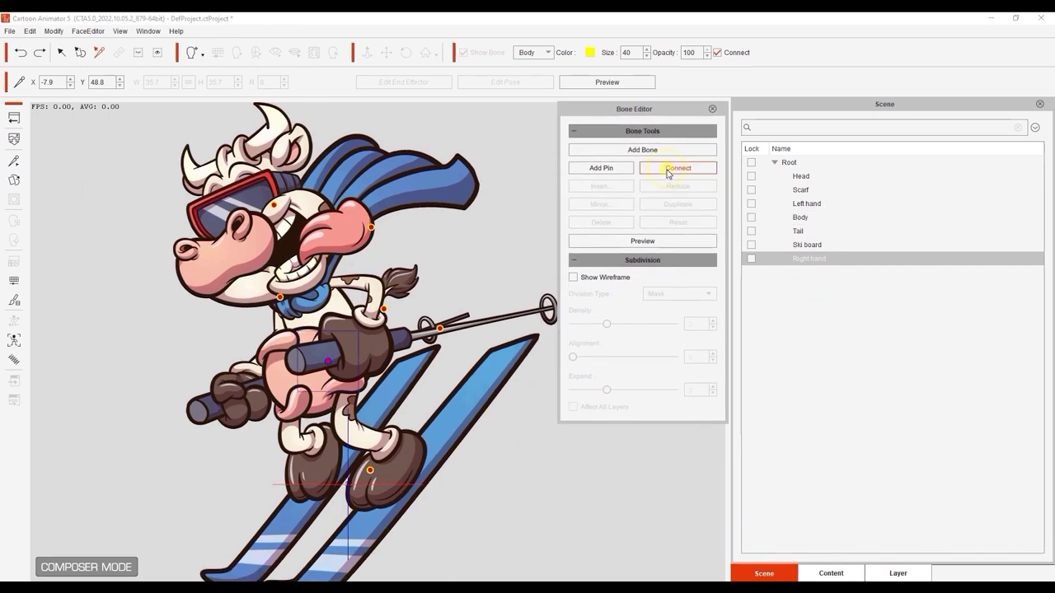
{"action": "left_click", "coordinate": [280, 295]}
{"action": "left_click", "coordinate": [379, 371]}
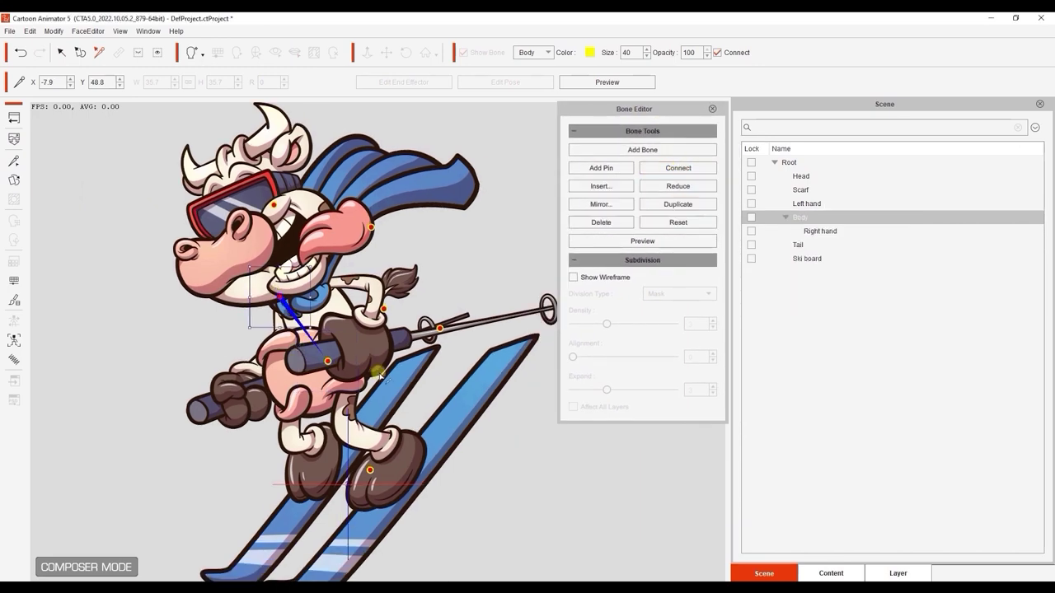
Step: Connect the Tail and Left hand bones to the Body bone
{"action": "left_click", "coordinate": [386, 313]}
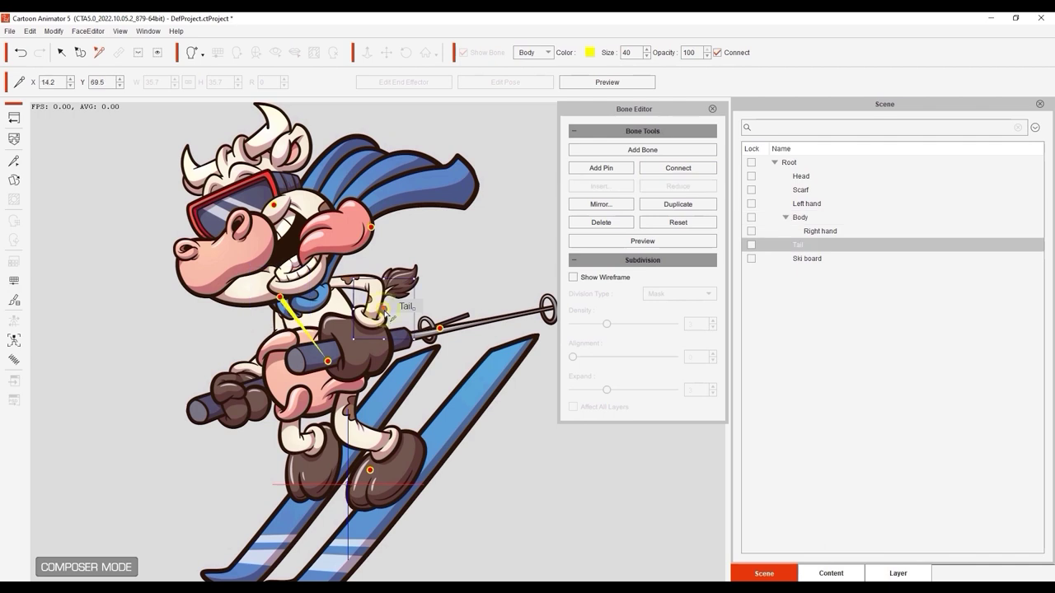
{"action": "left_click", "coordinate": [673, 170]}
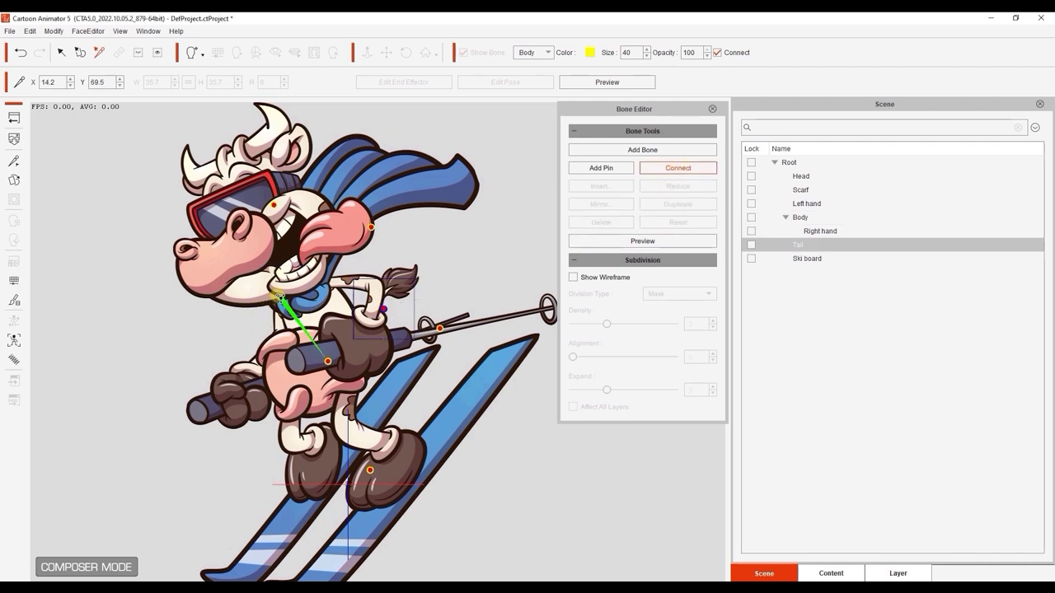
{"action": "left_click", "coordinate": [280, 298]}
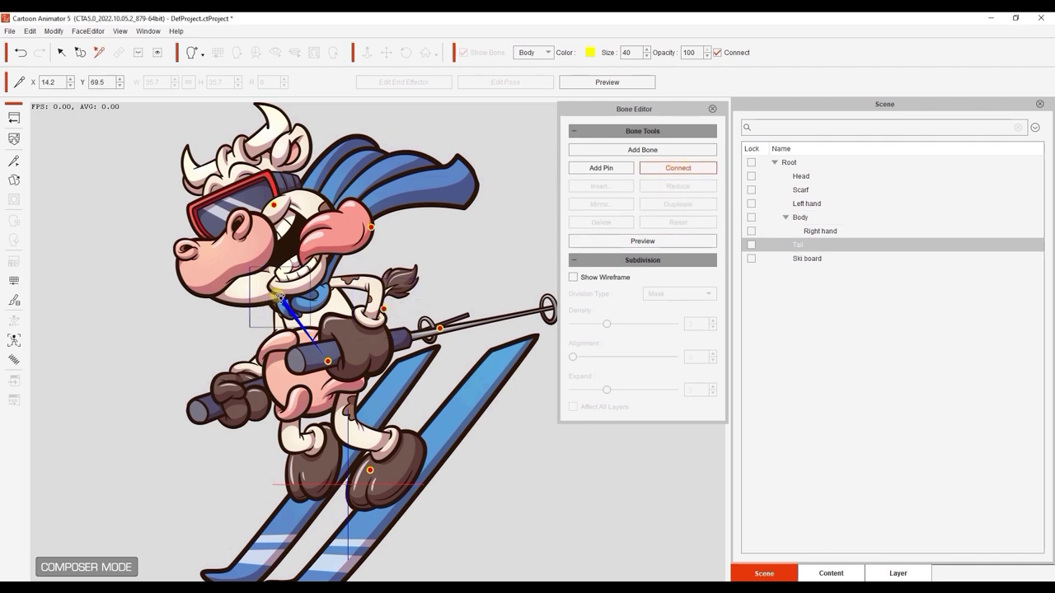
{"action": "left_click", "coordinate": [416, 331]}
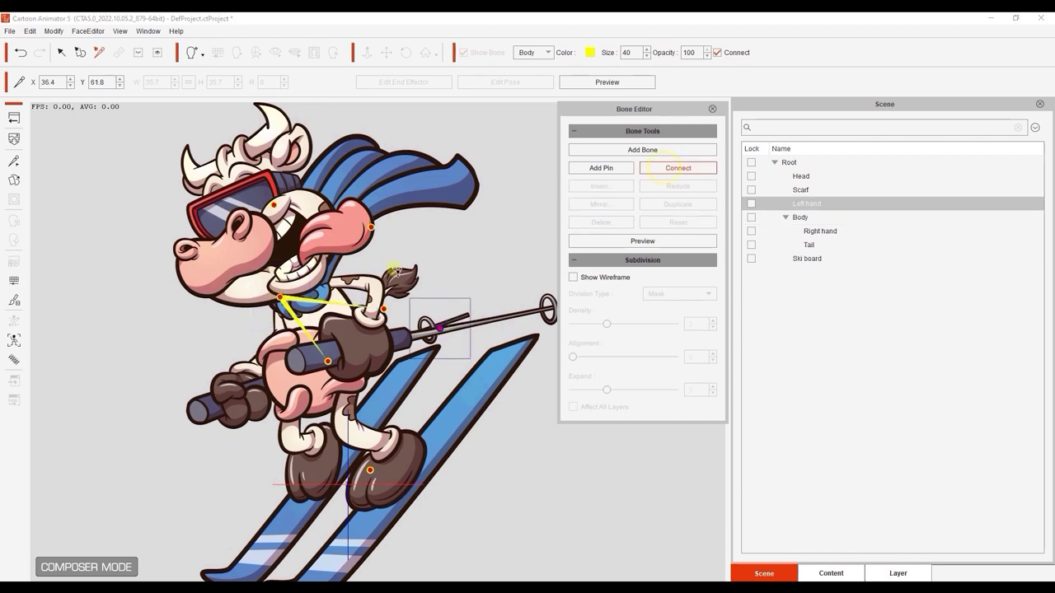
{"action": "left_click", "coordinate": [279, 296]}
Step: Connect the Scarf, Head and Ski board bones to the Body bone as well
{"action": "left_click", "coordinate": [796, 190]}
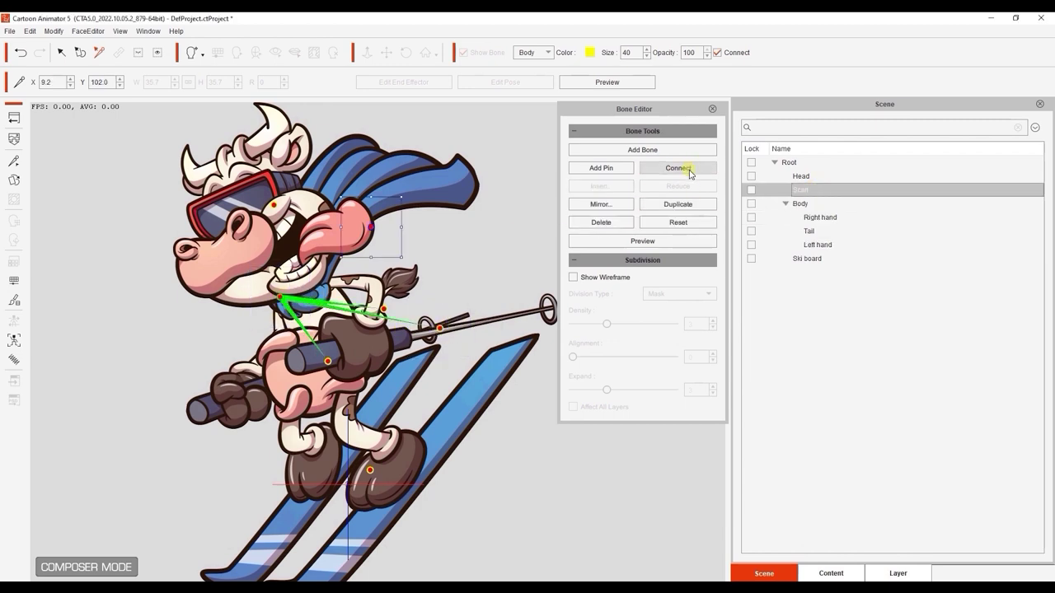
{"action": "left_click", "coordinate": [678, 168]}
{"action": "left_click", "coordinate": [280, 297]}
{"action": "left_click", "coordinate": [281, 296]}
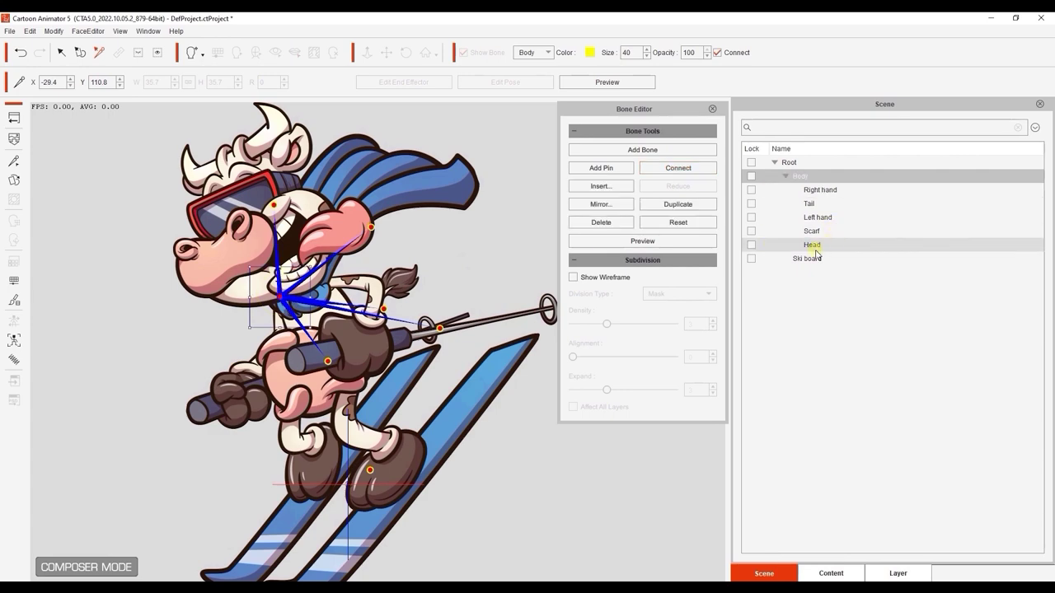
Step: Check the Body layer's extent by hiding and showing it, and move its bone down to the hips at about X -15.6, Y 32.9
{"action": "left_click", "coordinate": [955, 247]}
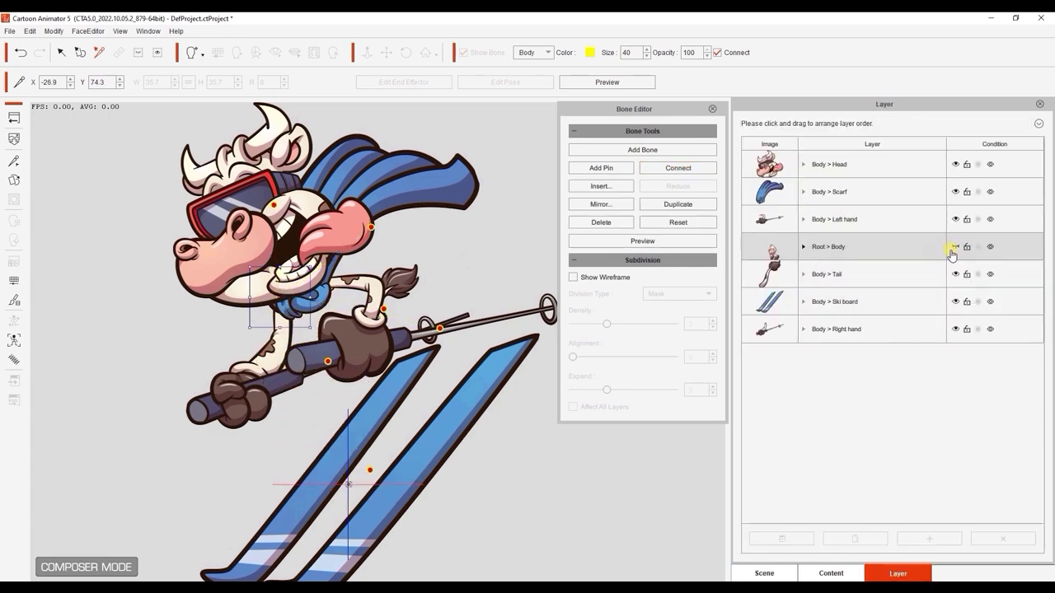
{"action": "left_click", "coordinate": [955, 247]}
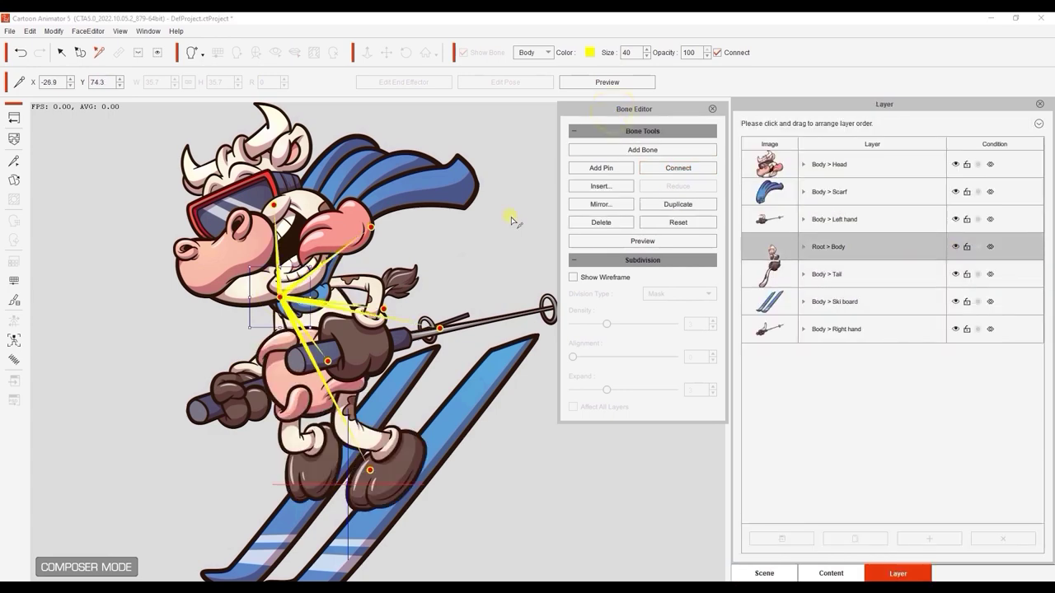
{"action": "left_click_drag", "start_coordinate": [278, 290], "coordinate": [310, 400]}
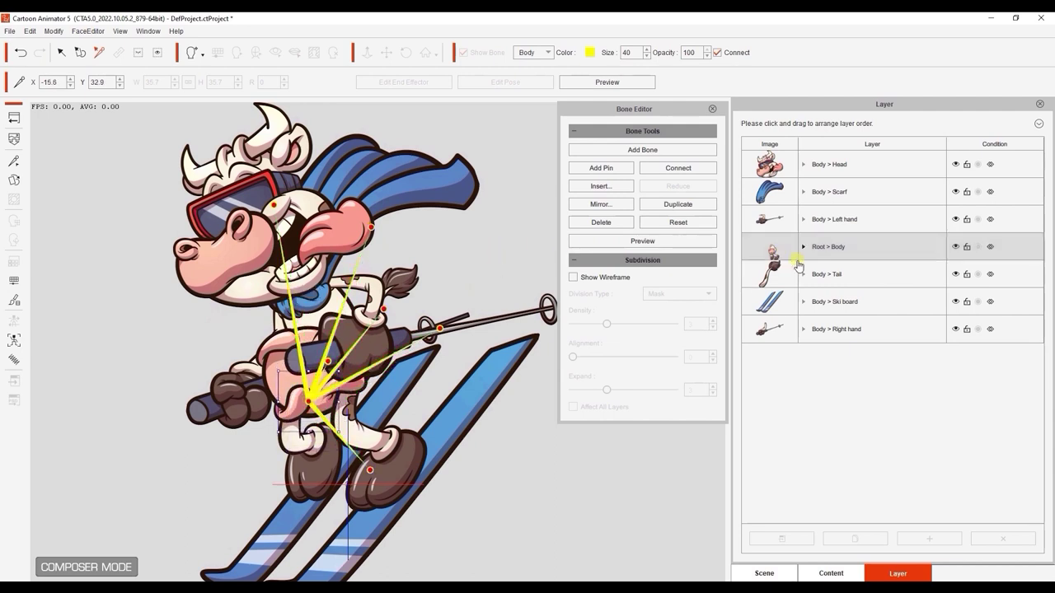
Step: Isolate the Tail layer, place its bone at the tail's base at about X 10.8, Y 67.5, and preview its rotation
{"action": "left_click", "coordinate": [849, 278]}
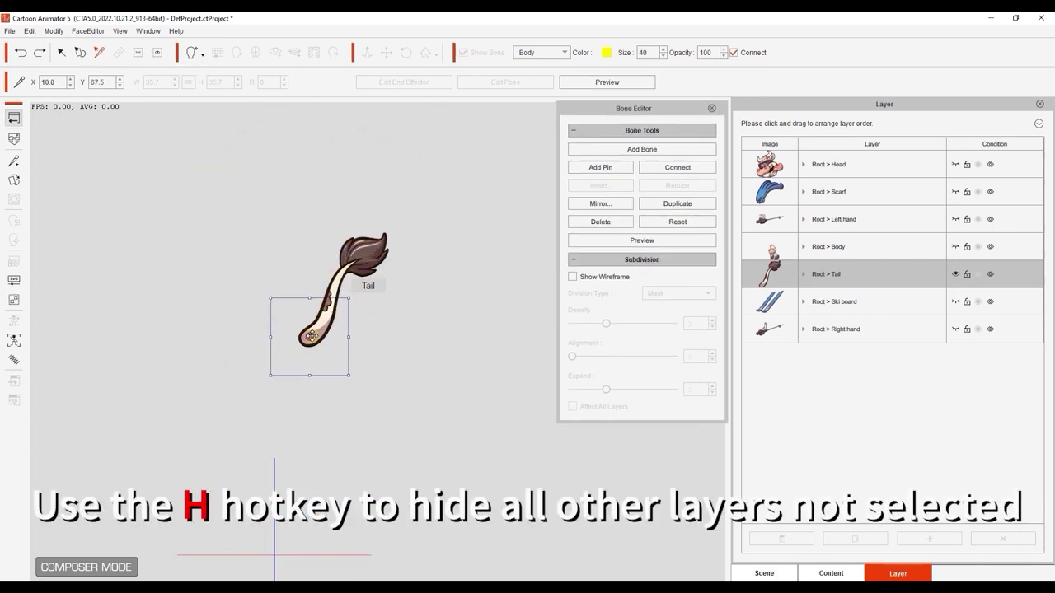
{"action": "left_click", "coordinate": [670, 240]}
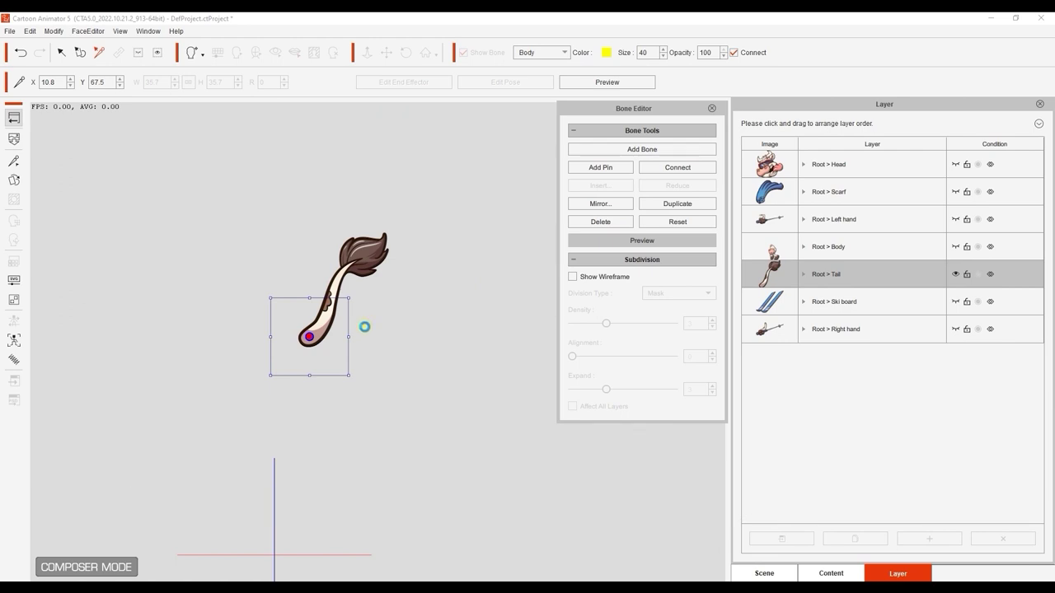
{"action": "mouse_move", "coordinate": [354, 317]}
{"action": "left_mouse_down"}
{"action": "mouse_move", "coordinate": [355, 352]}
{"action": "mouse_move", "coordinate": [353, 321]}
{"action": "left_mouse_up"}
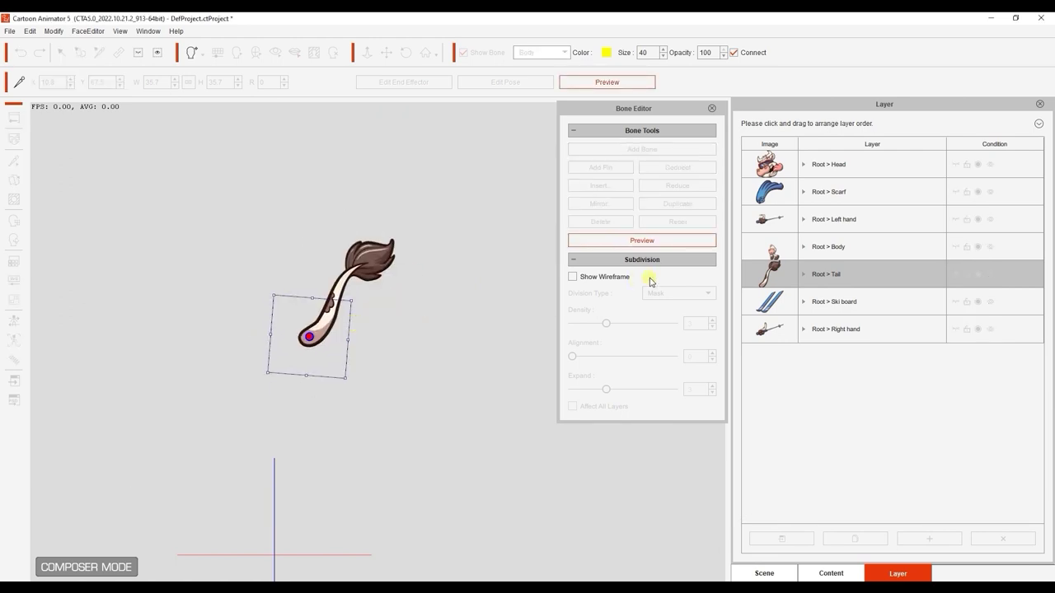
{"action": "left_click", "coordinate": [629, 241]}
Step: Isolate the Scarf layer, move its bone onto the knot at about X -11.7, Y 87.9, and preview the scarf's rotation
{"action": "left_click", "coordinate": [810, 170]}
{"action": "left_click", "coordinate": [812, 192]}
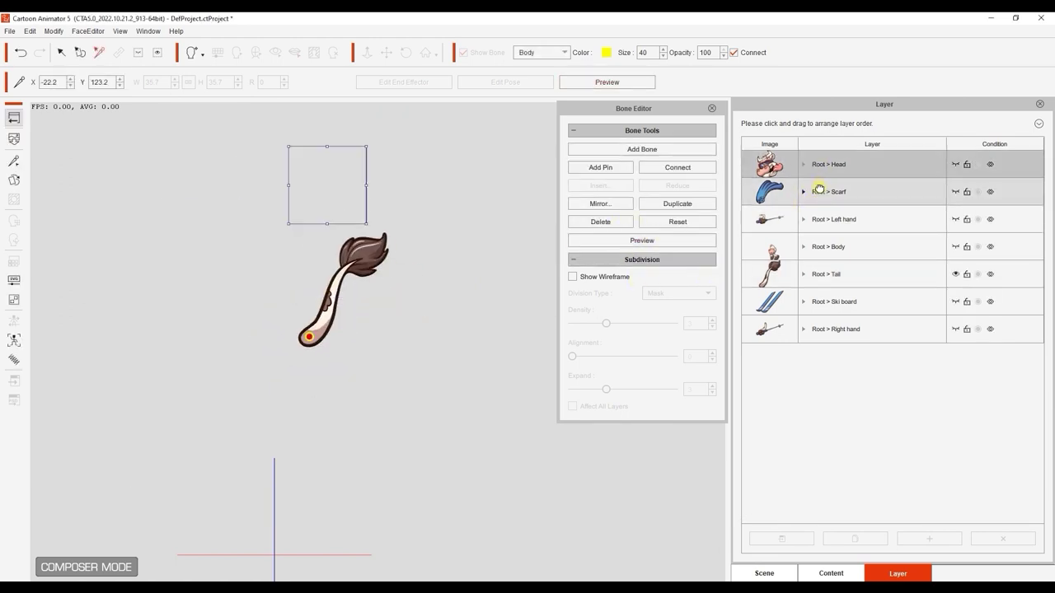
{"action": "left_click", "coordinate": [142, 54]}
{"action": "left_click_drag", "start_coordinate": [393, 272], "coordinate": [430, 335]}
{"action": "left_click", "coordinate": [367, 251]}
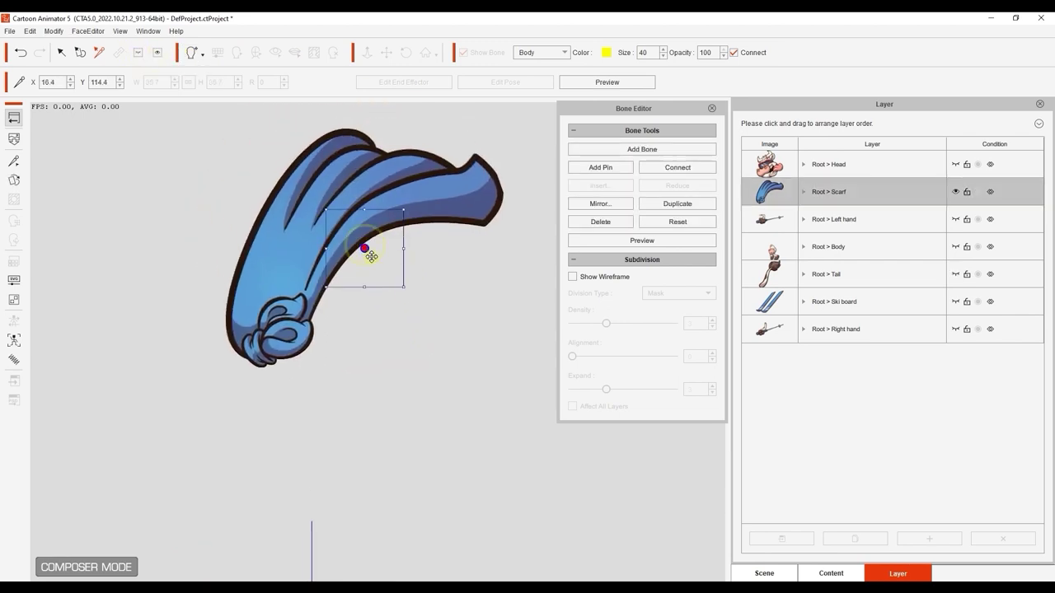
{"action": "left_click_drag", "start_coordinate": [371, 256], "coordinate": [280, 342]}
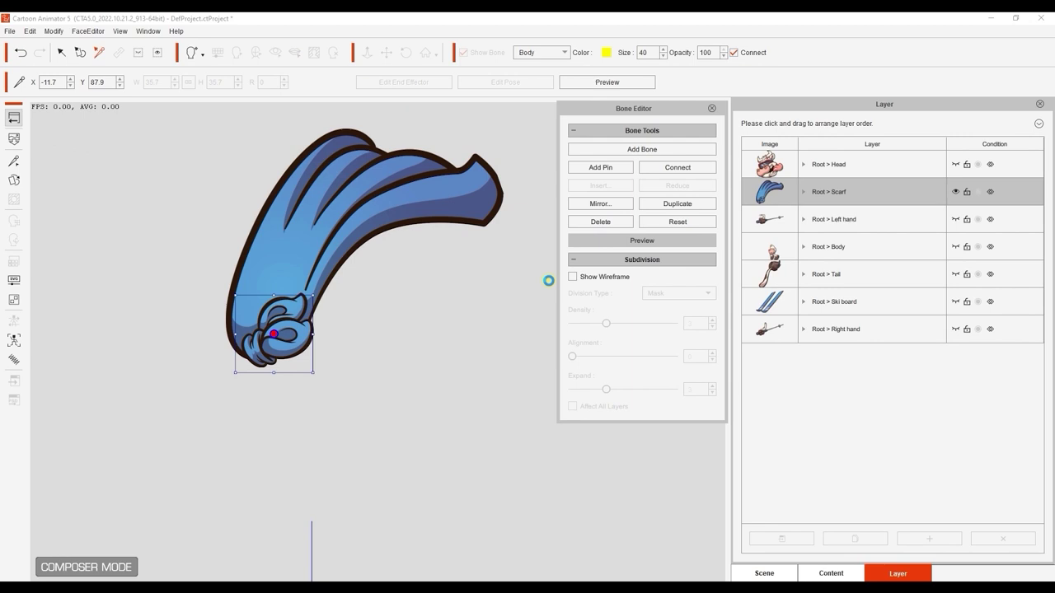
{"action": "left_click", "coordinate": [642, 239]}
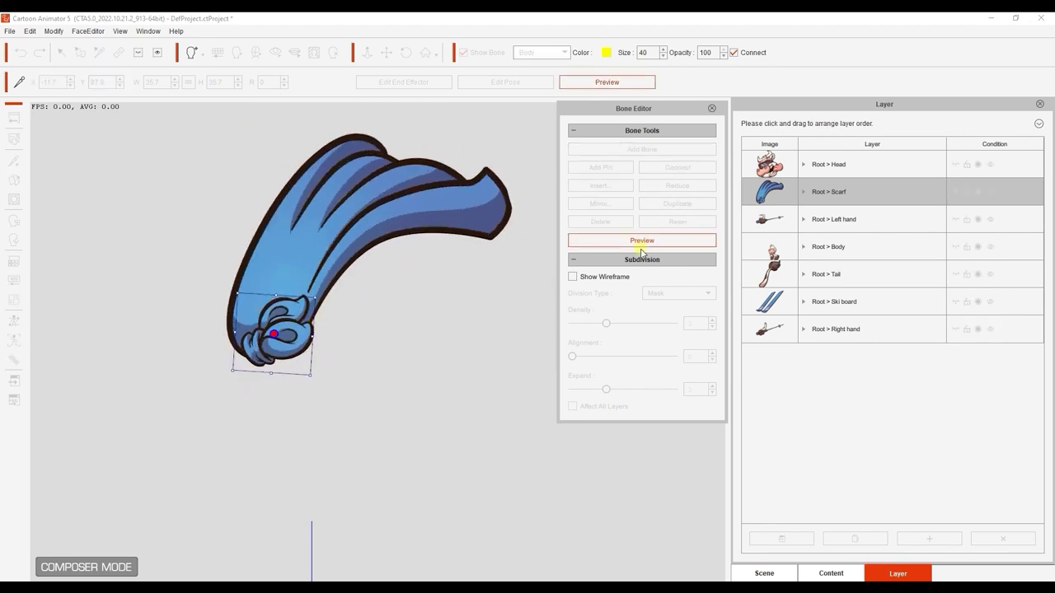
{"action": "left_click", "coordinate": [642, 239]}
Step: Isolate the Left hand, Right hand and Head layers in turn, moving the hand bones onto their gloves and the head bone to the jaw
{"action": "left_click", "coordinate": [765, 220]}
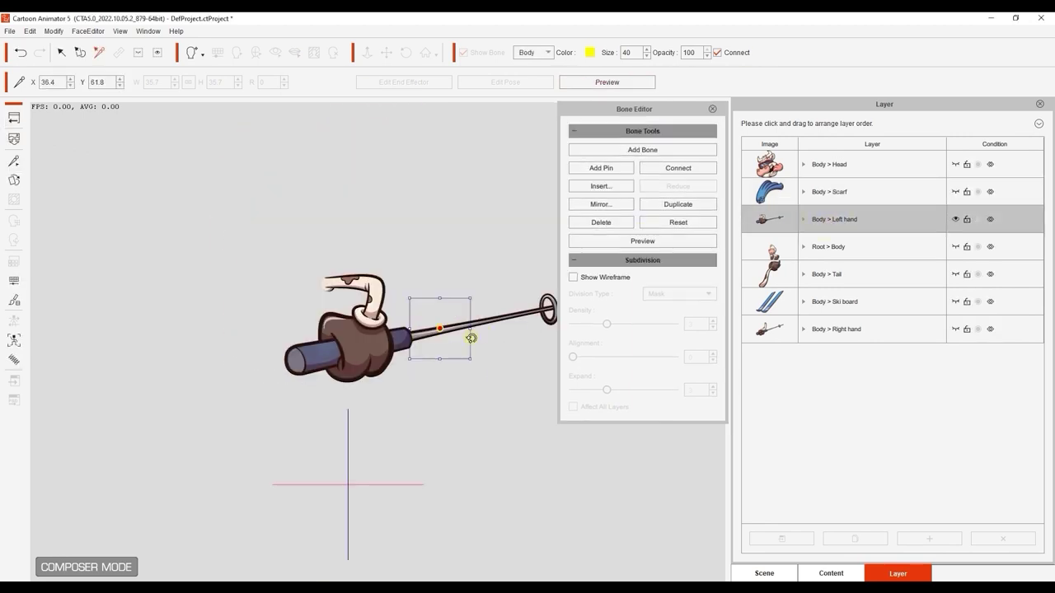
{"action": "left_click", "coordinate": [429, 332]}
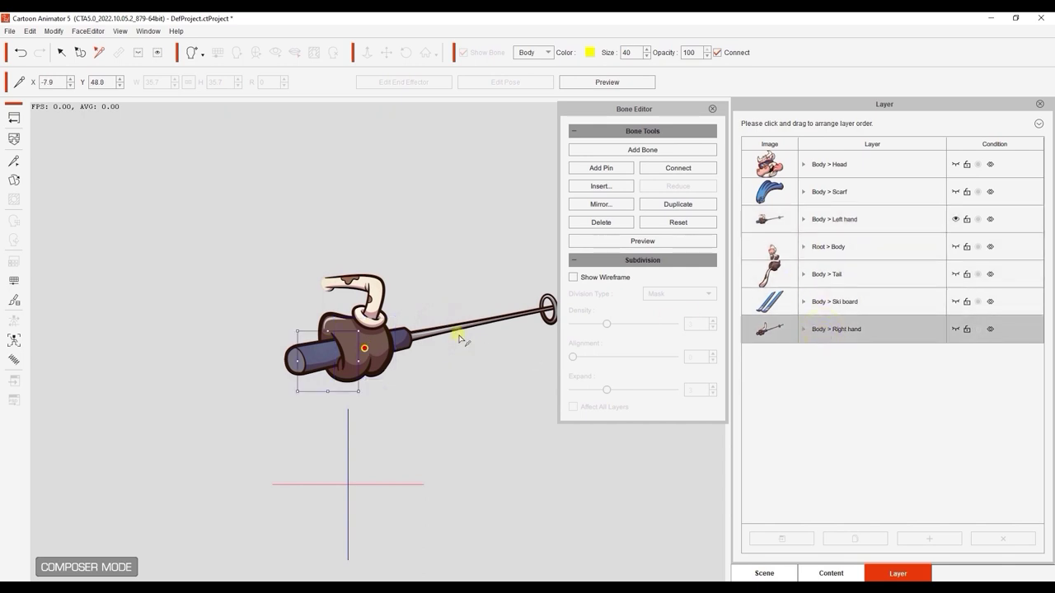
{"action": "left_click", "coordinate": [134, 53]}
{"action": "left_click_drag", "start_coordinate": [327, 363], "coordinate": [241, 396]}
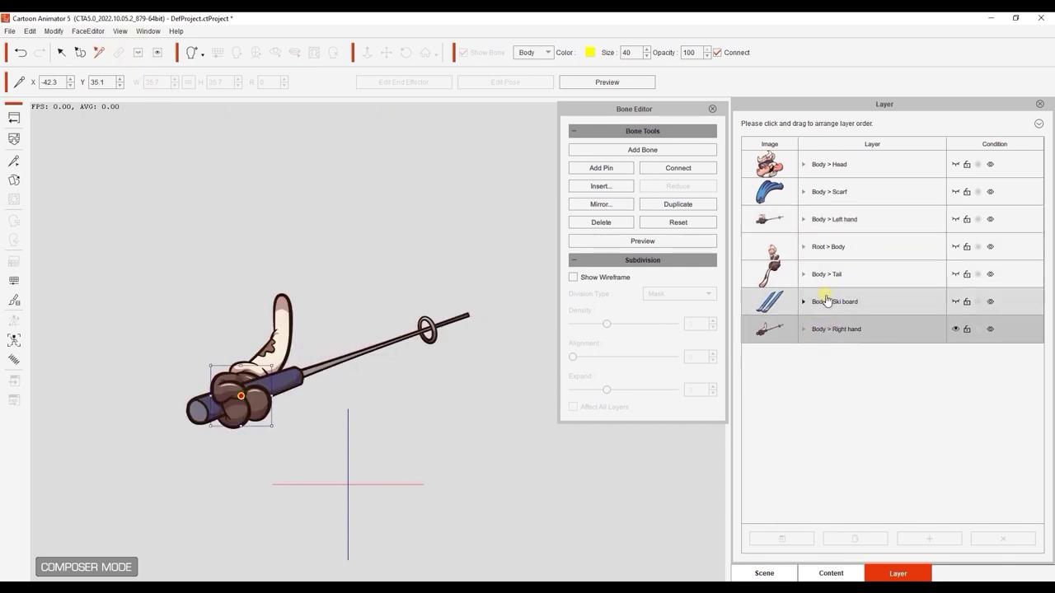
{"action": "left_click", "coordinate": [826, 162]}
{"action": "left_click", "coordinate": [142, 58]}
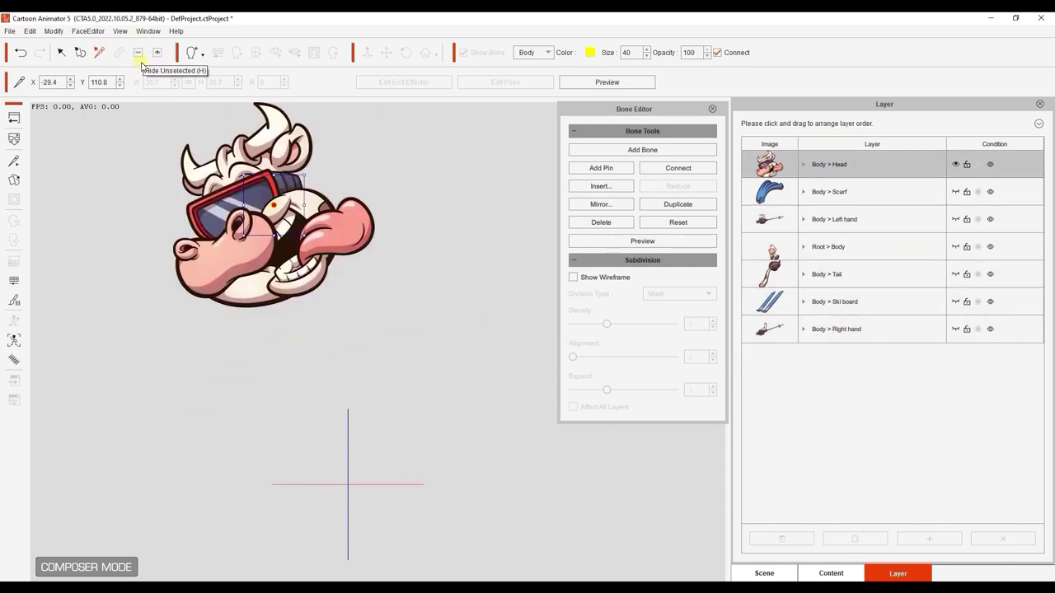
Step: Check the bone placement of the Scarf, Left hand, Body, Tail, Ski board and Right hand layers one by one, and show all layers again
{"action": "left_click", "coordinate": [830, 195]}
{"action": "left_click", "coordinate": [828, 219]}
{"action": "left_click", "coordinate": [828, 246]}
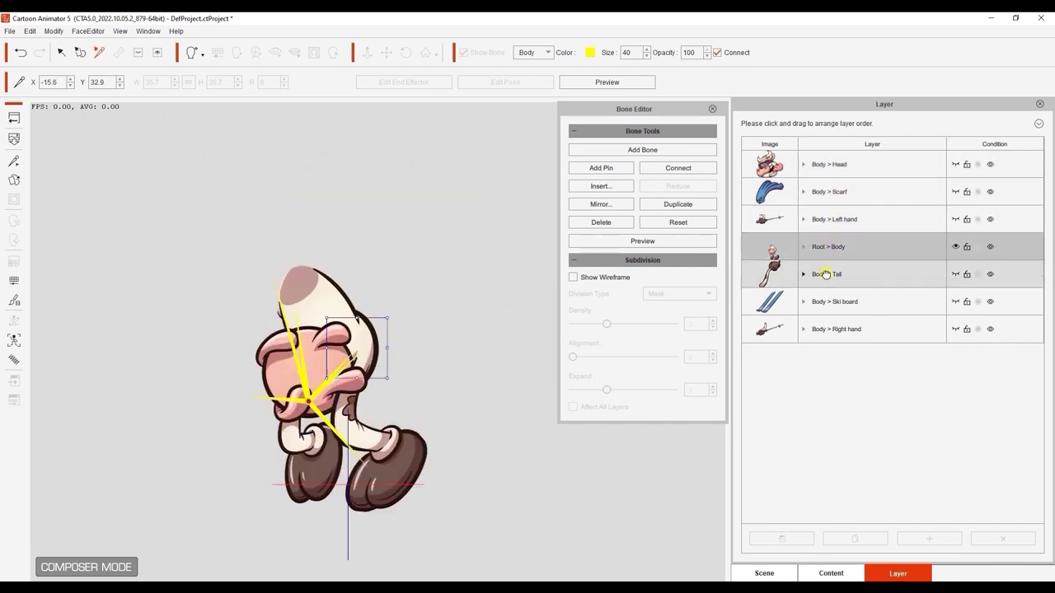
{"action": "left_click", "coordinate": [828, 273]}
{"action": "left_click", "coordinate": [828, 302]}
{"action": "left_click", "coordinate": [828, 329]}
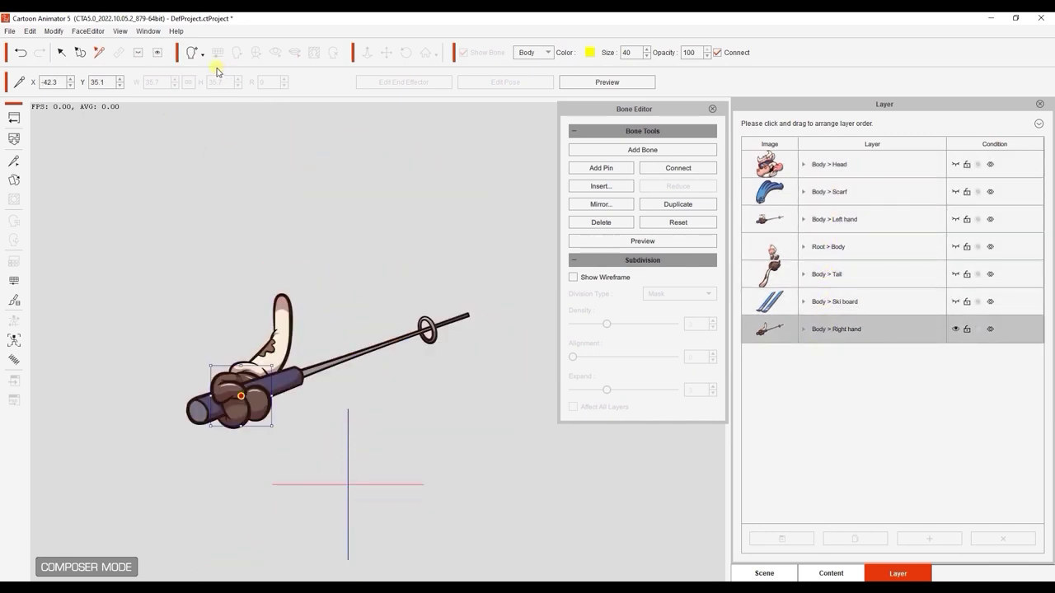
{"action": "left_click", "coordinate": [153, 58]}
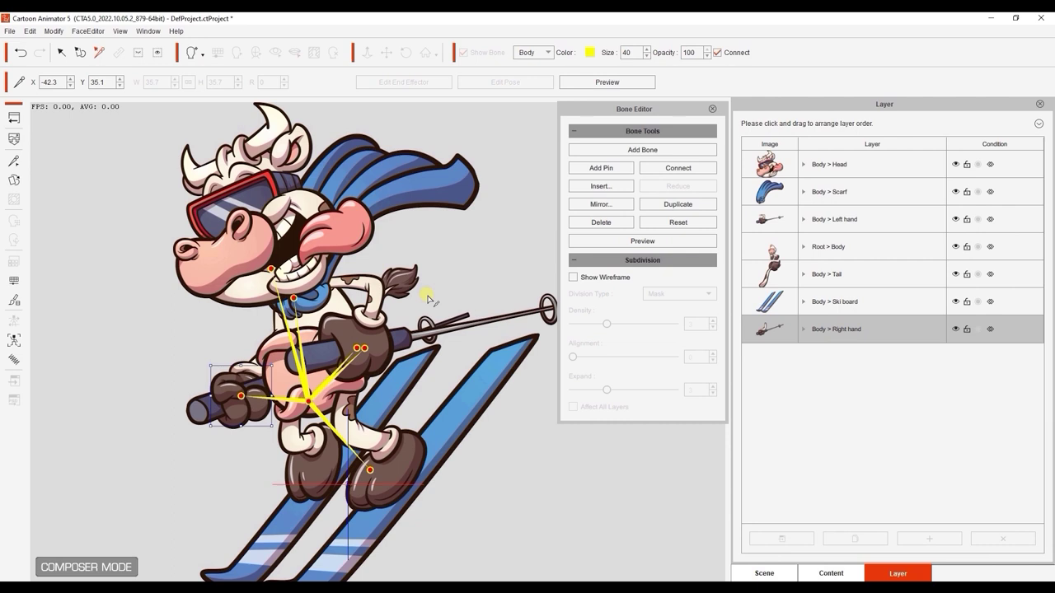
Step: Add one bone to the Head layer on the forehead between the horns, above the jaw bone
{"action": "left_click", "coordinate": [651, 115]}
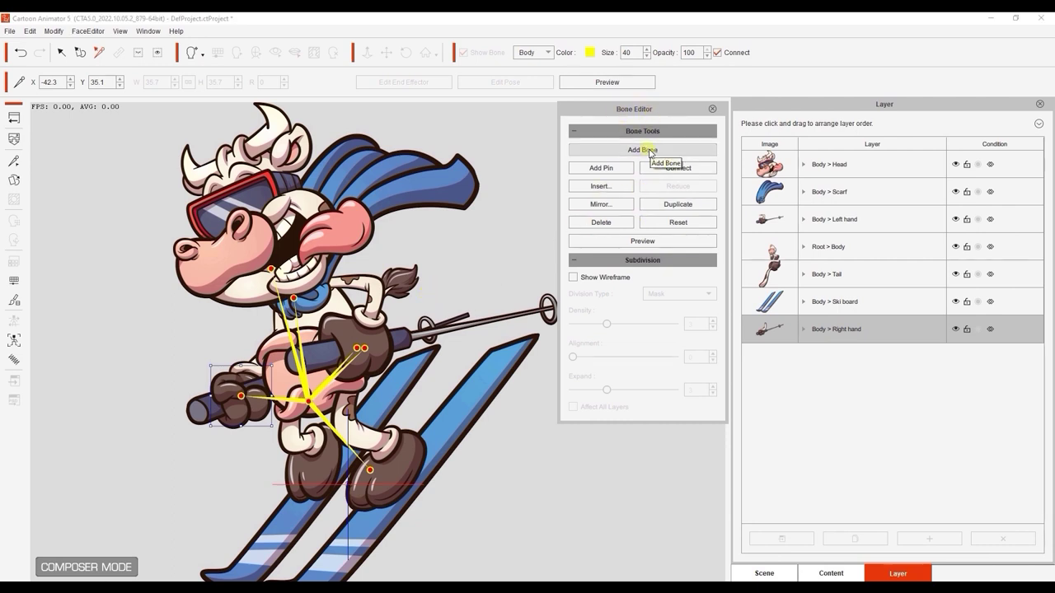
{"action": "left_click", "coordinate": [614, 152]}
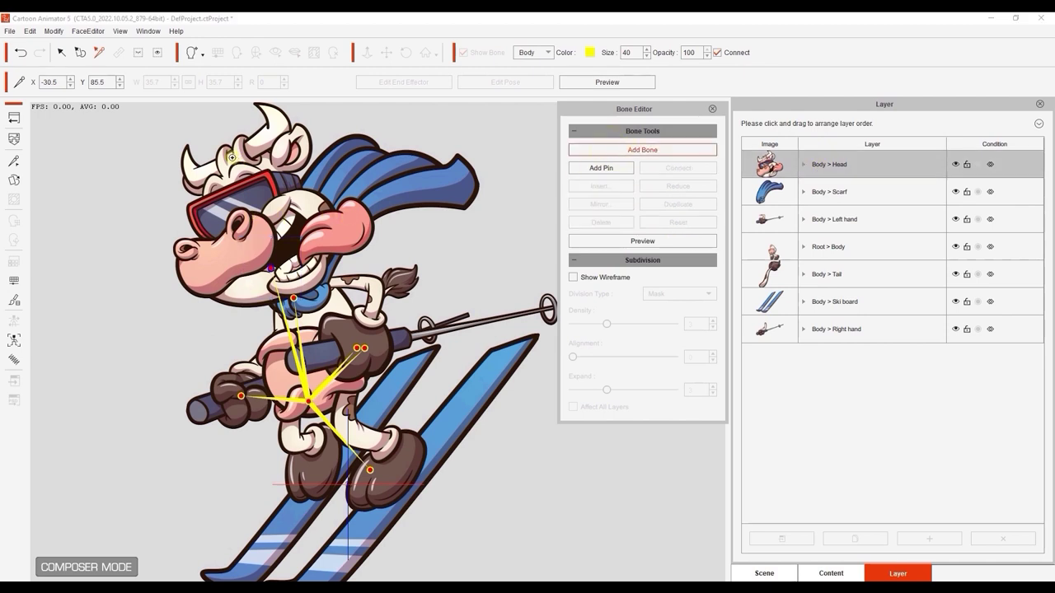
{"action": "left_click", "coordinate": [231, 157]}
{"action": "right_click", "coordinate": [231, 157]}
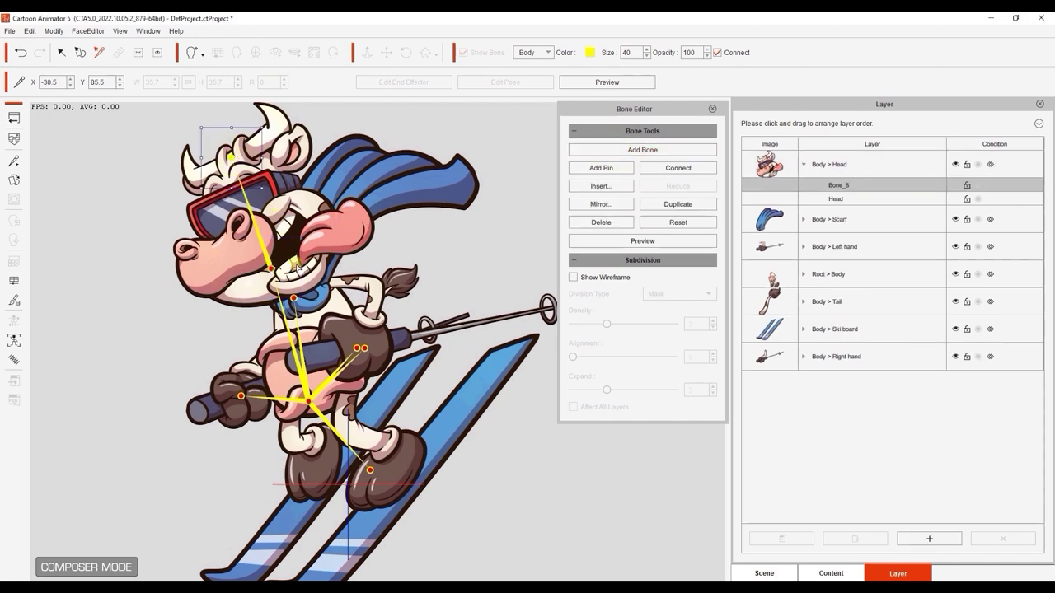
Step: Isolate the Scarf layer and add a zigzag chain of five bones from the knot to the scarf's free end
{"action": "left_click", "coordinate": [844, 221]}
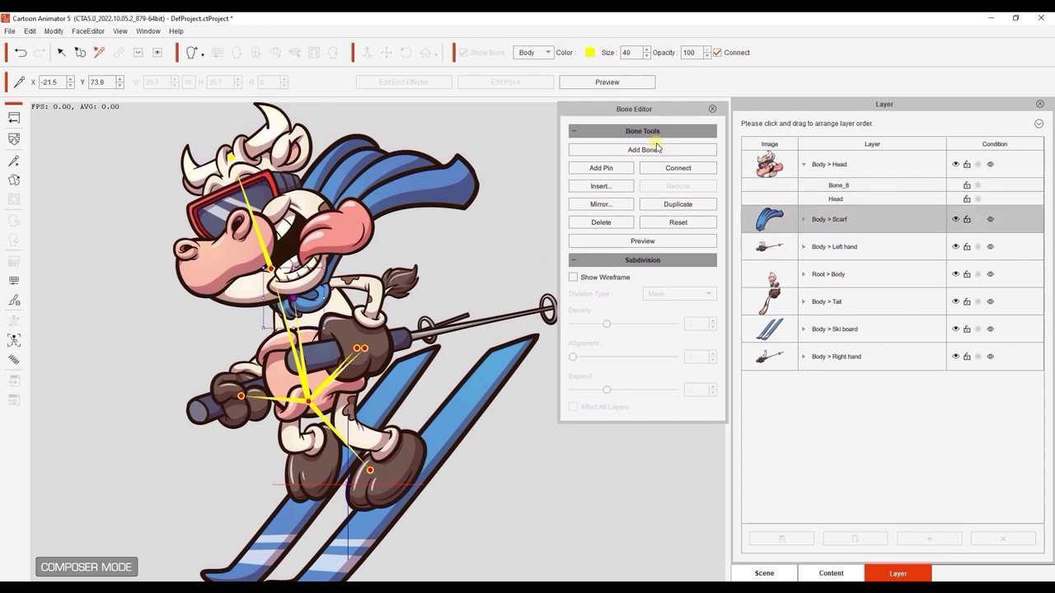
{"action": "left_click", "coordinate": [135, 52]}
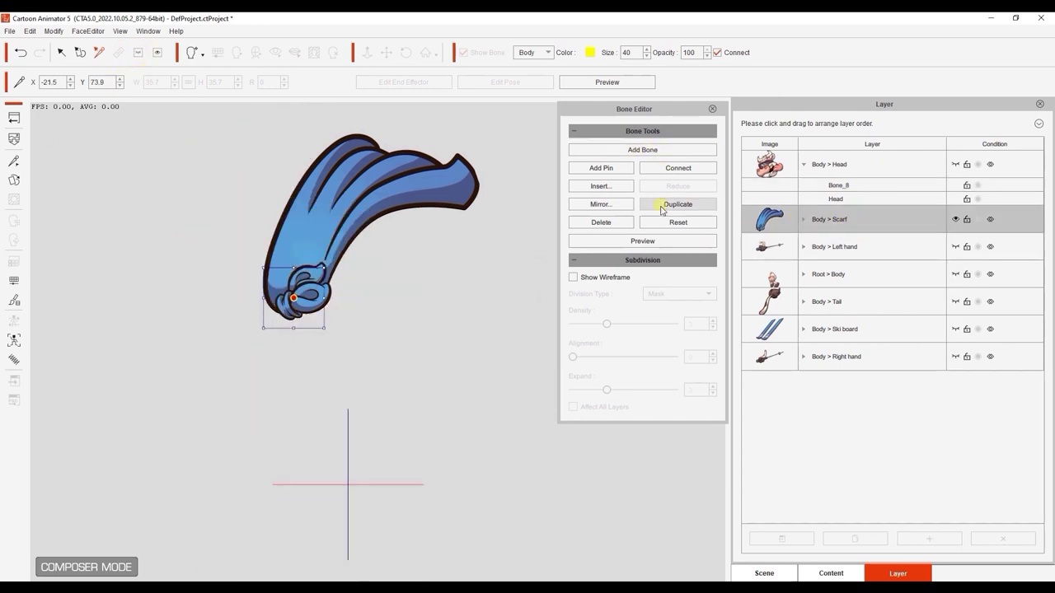
{"action": "left_click", "coordinate": [635, 150]}
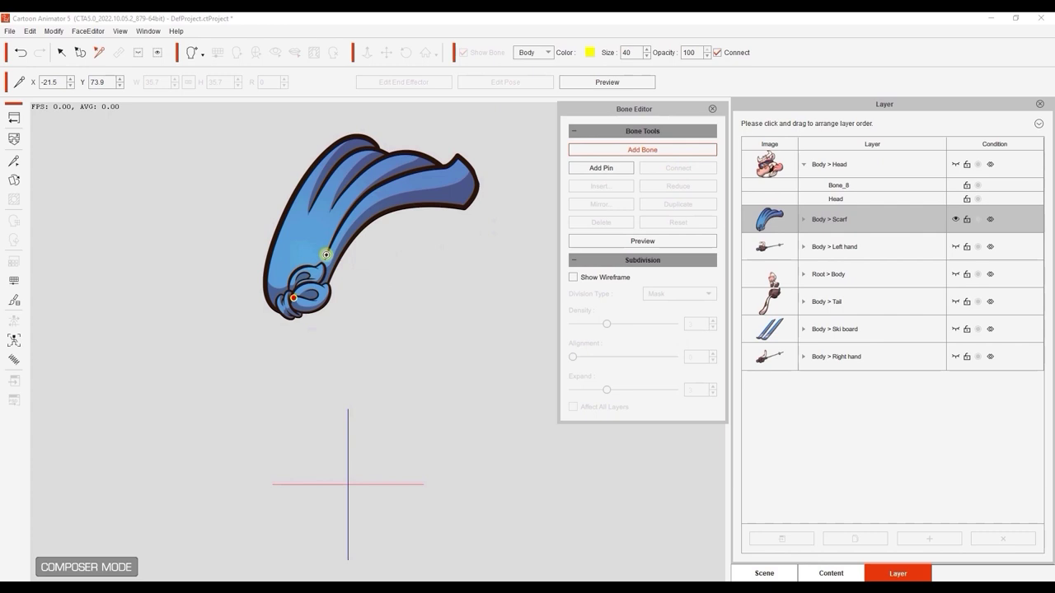
{"action": "left_click", "coordinate": [329, 250]}
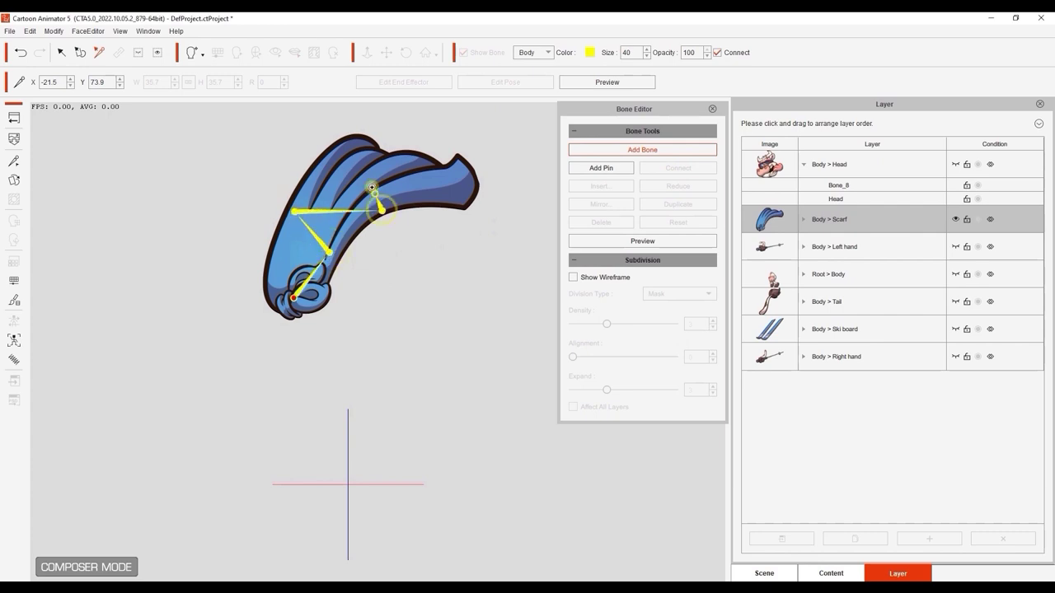
{"action": "right_click", "coordinate": [464, 181]}
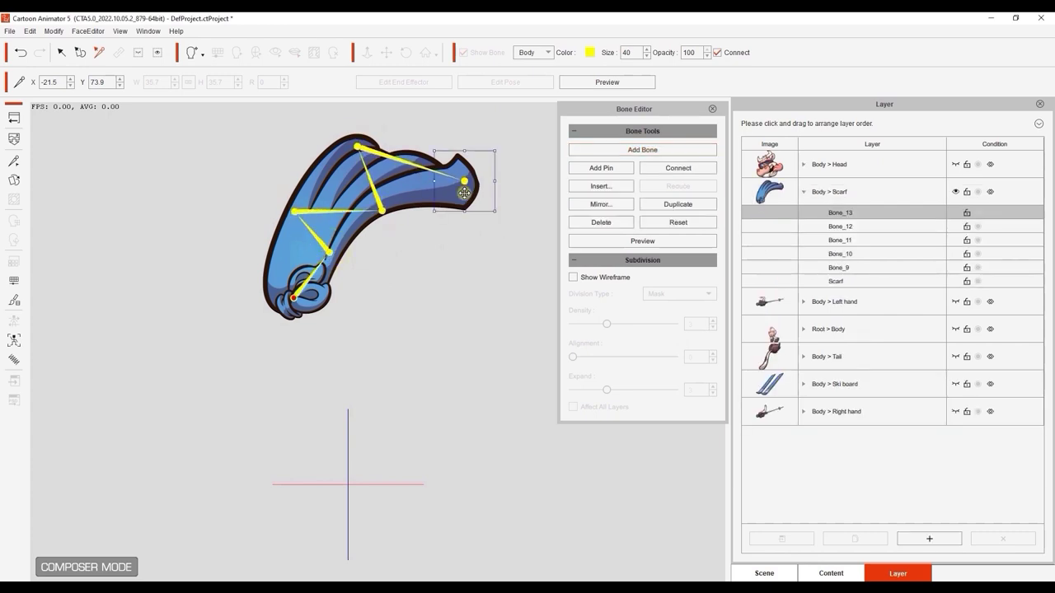
Step: Isolate the Left hand layer, add two bones along the ski pole, and move the end bone to the pole's tip at about X 96
{"action": "left_click", "coordinate": [861, 301]}
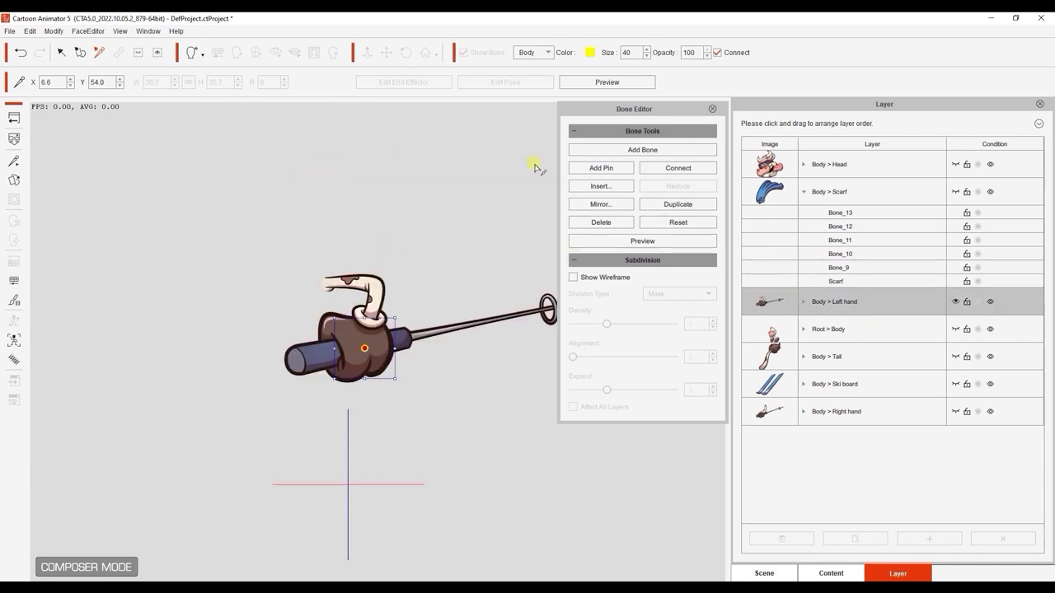
{"action": "left_click", "coordinate": [642, 149]}
{"action": "left_click", "coordinate": [409, 338]}
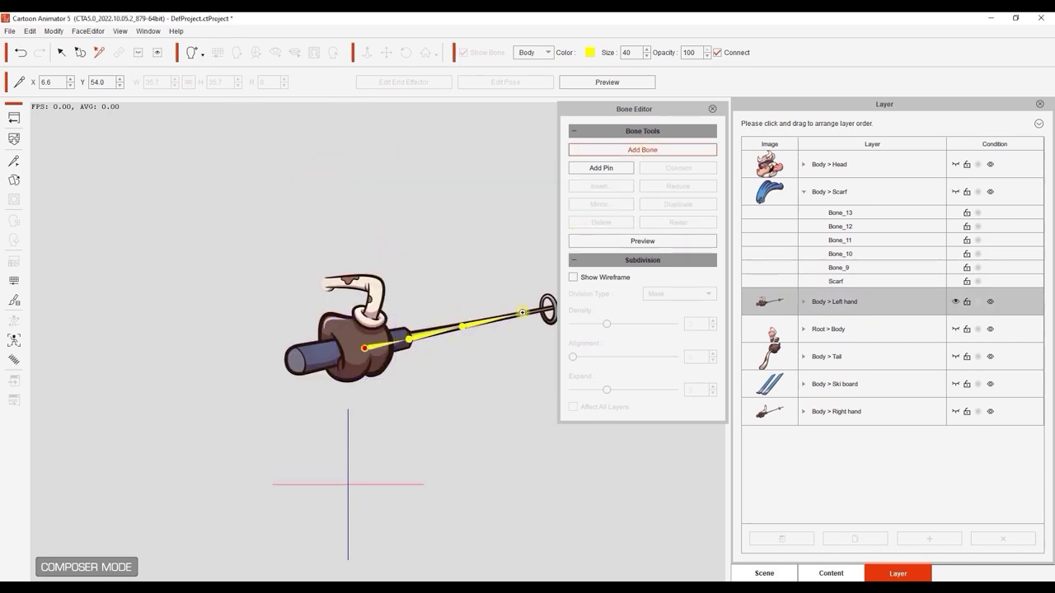
{"action": "right_click", "coordinate": [522, 312]}
{"action": "left_click_drag", "start_coordinate": [621, 111], "coordinate": [655, 112]}
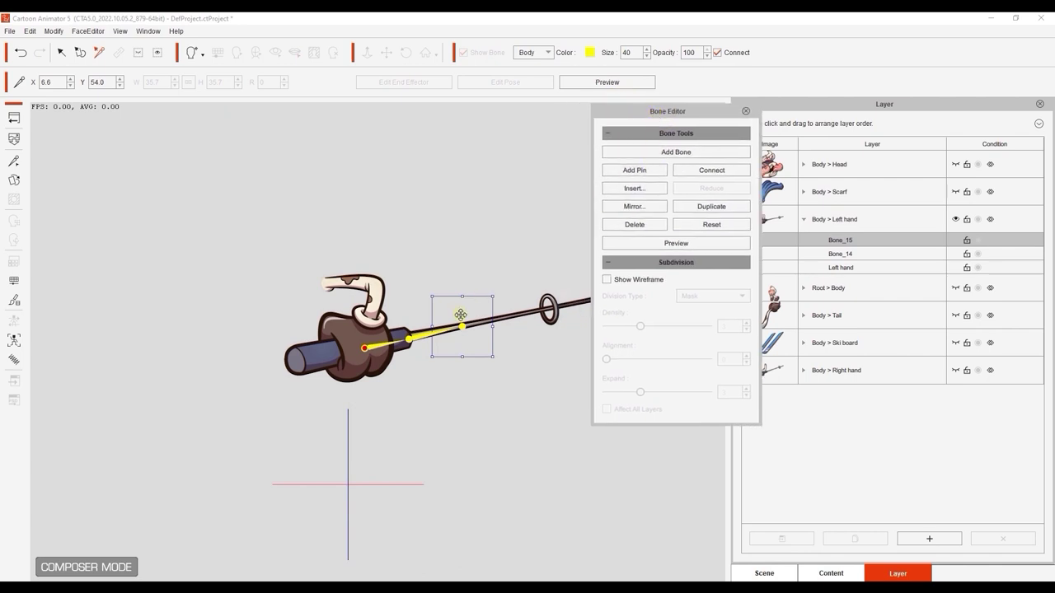
{"action": "left_click_drag", "start_coordinate": [462, 327], "coordinate": [585, 301]}
{"action": "left_click_drag", "start_coordinate": [672, 113], "coordinate": [734, 218]}
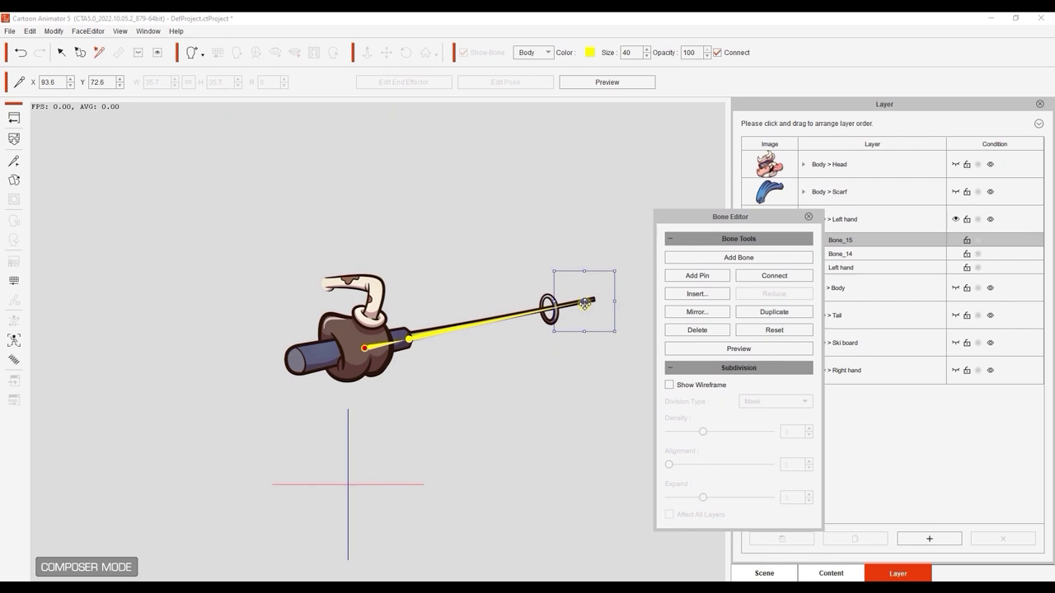
{"action": "left_click_drag", "start_coordinate": [584, 303], "coordinate": [591, 300]}
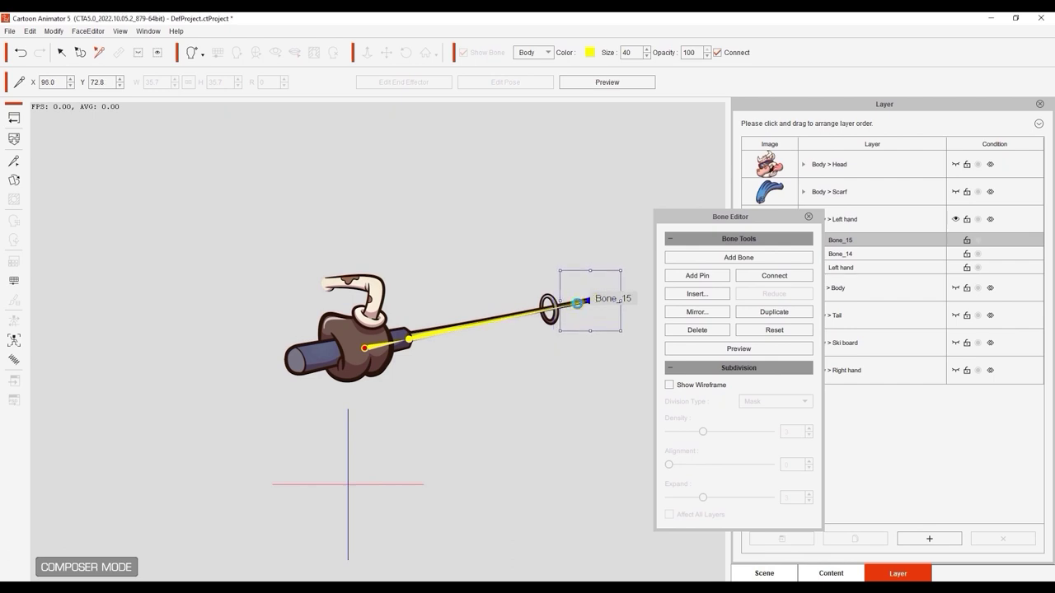
Step: Insert 3 child bones and 0 parent bones on the left ski pole's handle bone, and close the bone editor
{"action": "left_click", "coordinate": [395, 343]}
{"action": "left_click", "coordinate": [705, 295]}
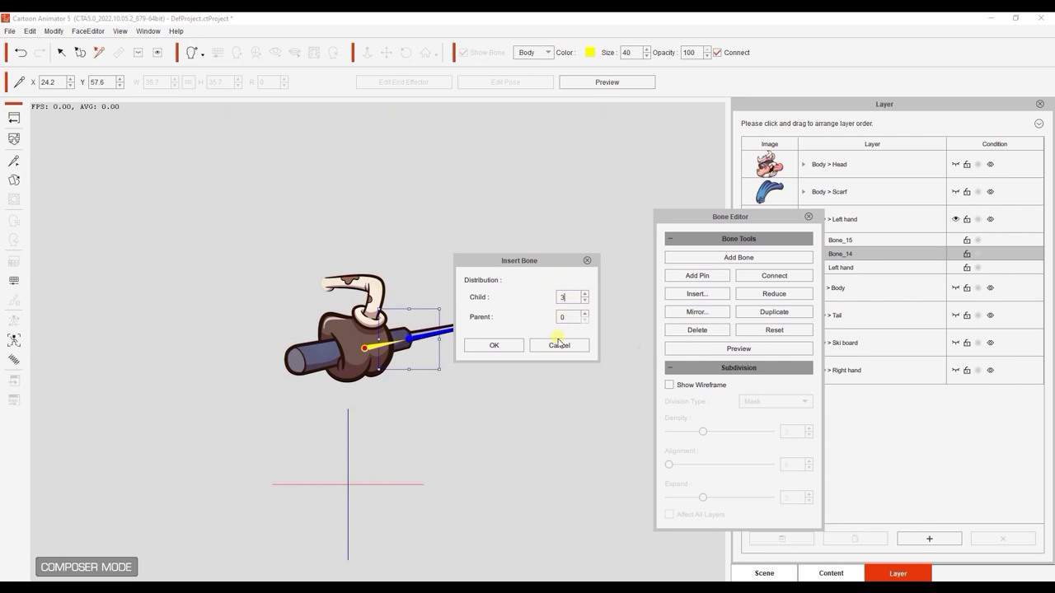
{"action": "left_click", "coordinate": [498, 345]}
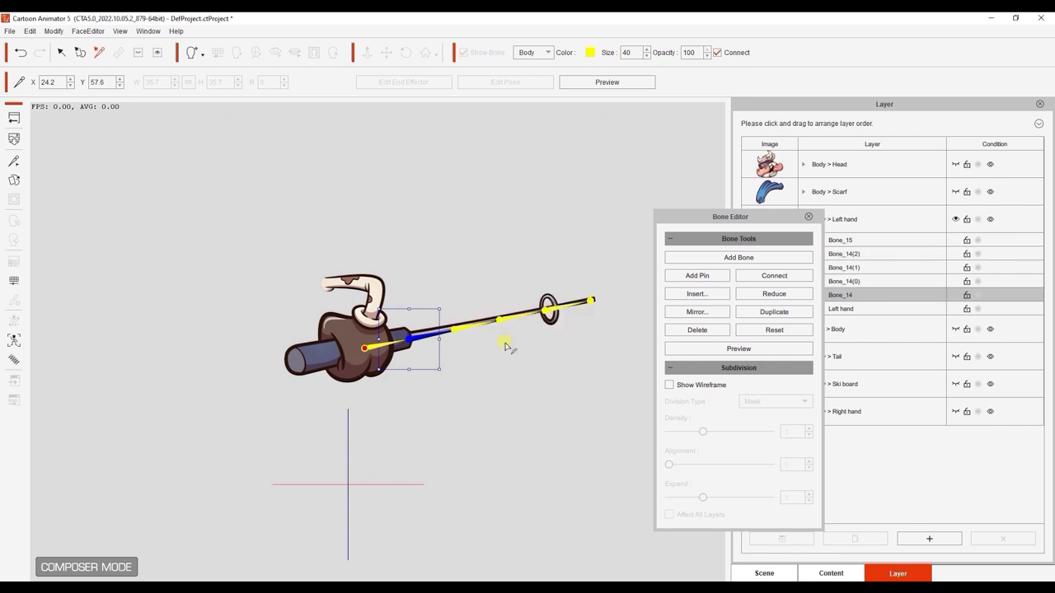
{"action": "left_click", "coordinate": [809, 217]}
Step: Isolate the Right hand layer and add two bones, one at the pole's handle end and one at its tip
{"action": "left_click", "coordinate": [829, 411]}
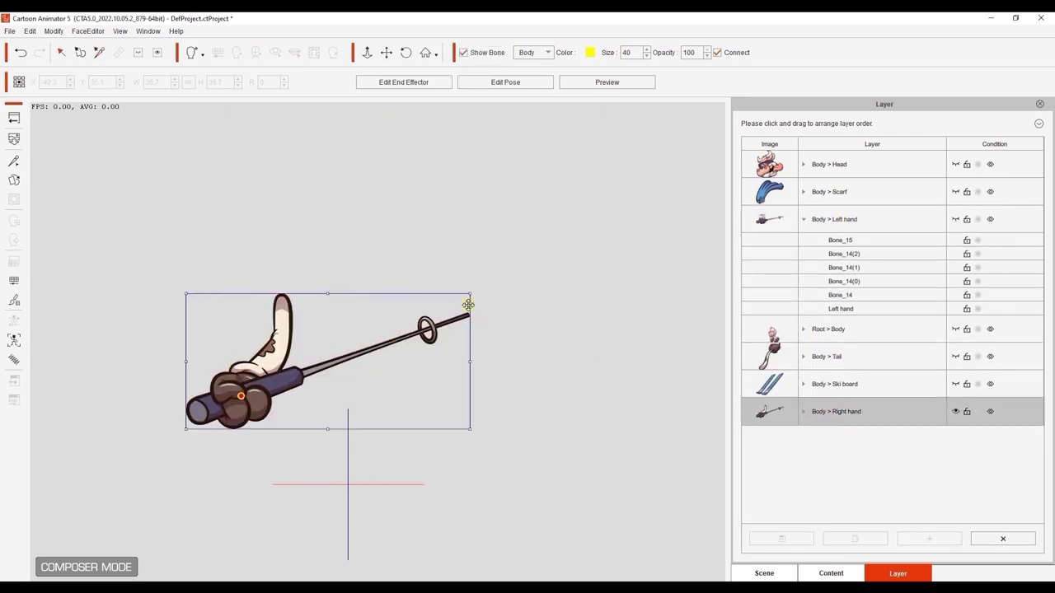
{"action": "left_click", "coordinate": [14, 161]}
{"action": "left_click", "coordinate": [738, 258]}
{"action": "left_click", "coordinate": [301, 373]}
{"action": "double_click", "coordinate": [468, 314]}
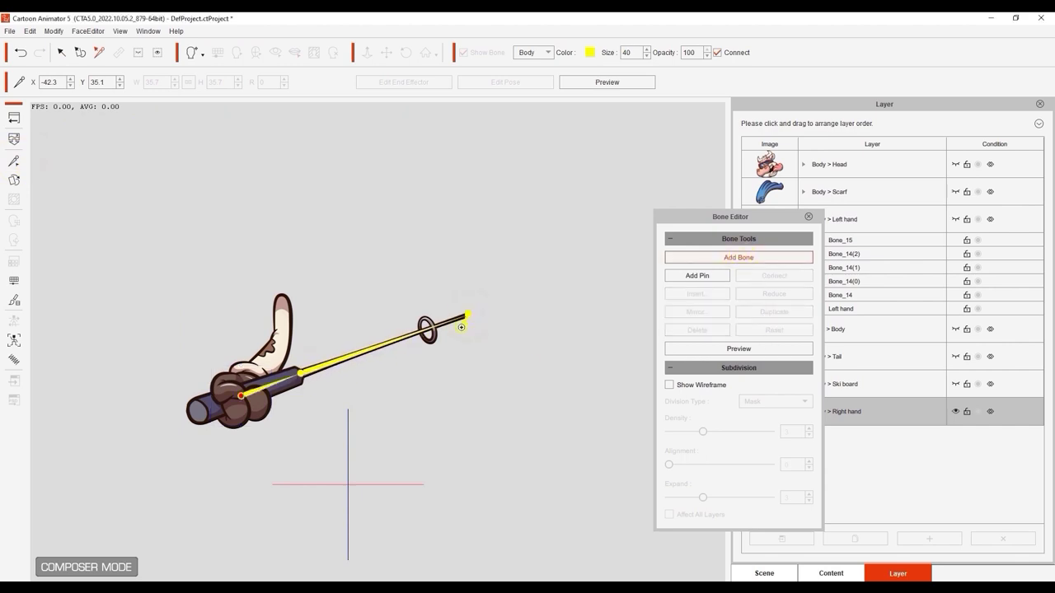
Step: Insert 3 child bones along the right hand's ski pole and close the bone editor
{"action": "left_click", "coordinate": [327, 362]}
{"action": "left_click", "coordinate": [692, 293]}
{"action": "type", "text": "3"}
{"action": "left_click", "coordinate": [499, 346]}
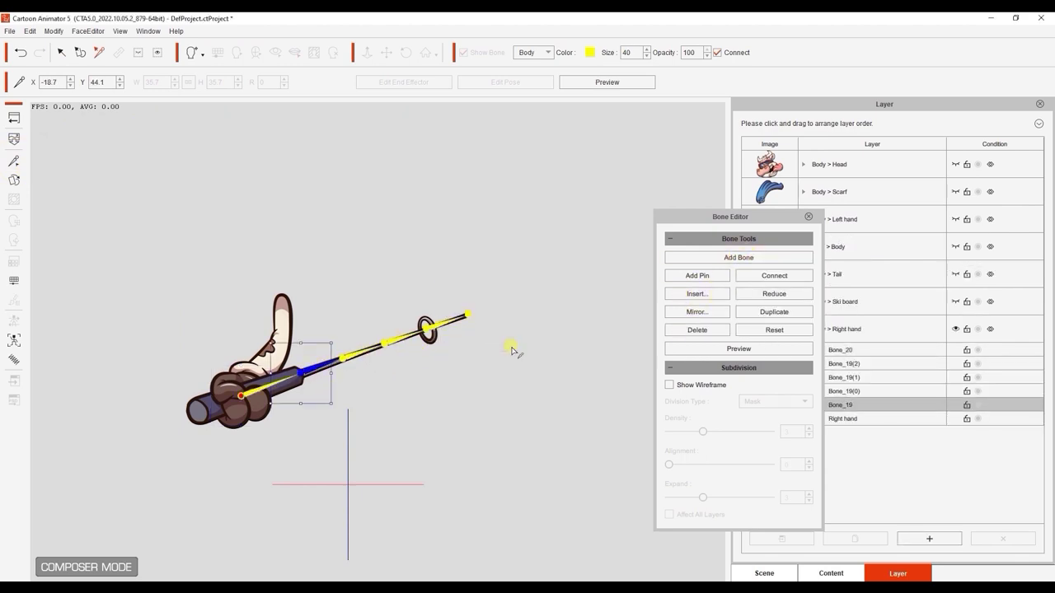
{"action": "left_click", "coordinate": [808, 217]}
Step: Isolate the Ski board layer, add three bones toward the curved ski tips, and spread the first two across both skis
{"action": "left_click", "coordinate": [848, 306]}
{"action": "left_click", "coordinate": [955, 302]}
{"action": "left_click_drag", "start_coordinate": [470, 428], "coordinate": [502, 329]}
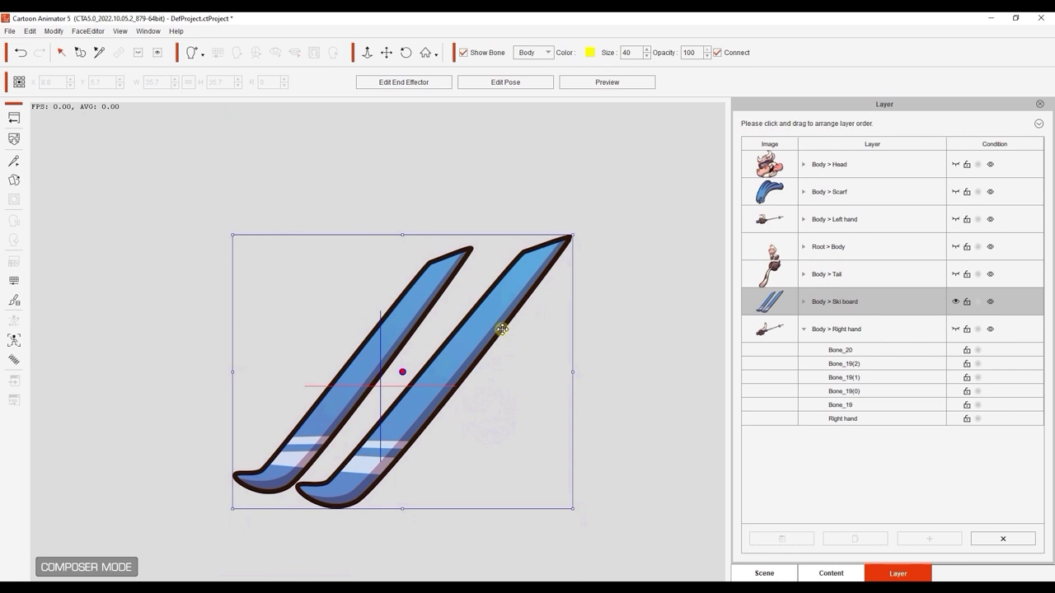
{"action": "left_click", "coordinate": [14, 160]}
{"action": "left_click", "coordinate": [738, 257]}
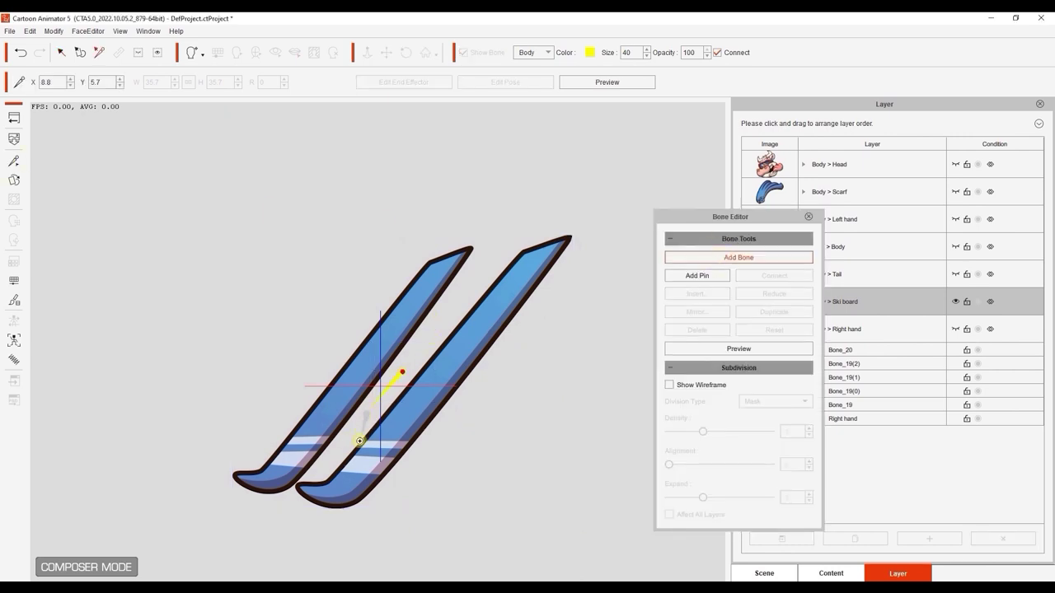
{"action": "left_click", "coordinate": [312, 474]}
{"action": "double_click", "coordinate": [263, 480]}
{"action": "left_click_drag", "start_coordinate": [367, 414], "coordinate": [329, 407]}
{"action": "left_click_drag", "start_coordinate": [312, 474], "coordinate": [370, 464]}
Step: Add a second chain of three bones from the Ski board root, zigzagging across both skis toward their straight ends
{"action": "left_click", "coordinate": [840, 297]}
{"action": "left_click", "coordinate": [758, 256]}
{"action": "left_click", "coordinate": [385, 333]}
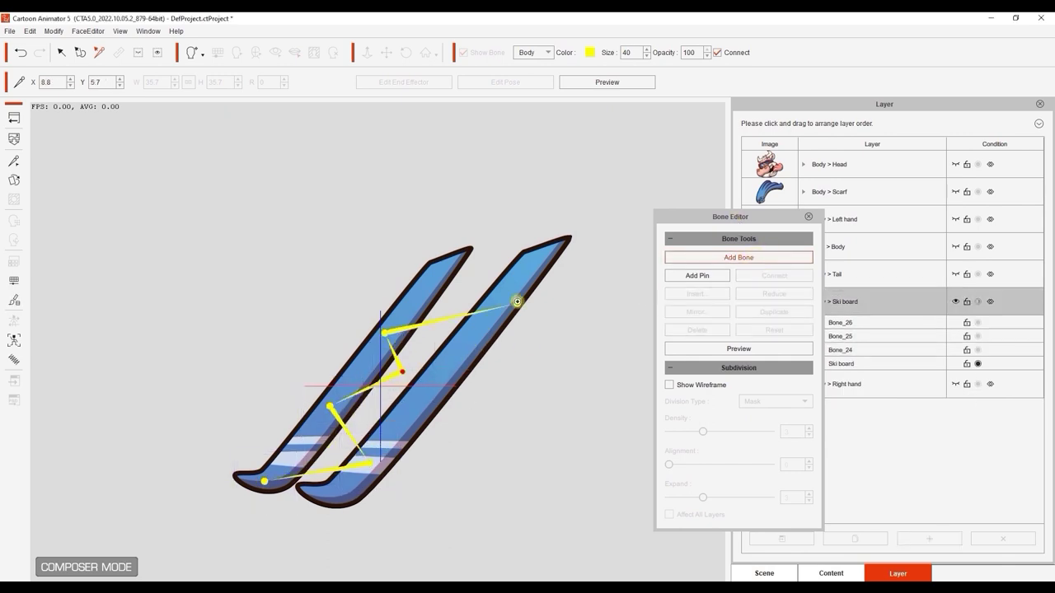
{"action": "double_click", "coordinate": [466, 250]}
{"action": "left_click", "coordinate": [808, 216]}
Step: Isolate the Tail layer and add a chain of three bones from the tail's base to its tuft
{"action": "left_click", "coordinate": [821, 274]}
{"action": "left_click", "coordinate": [14, 161]}
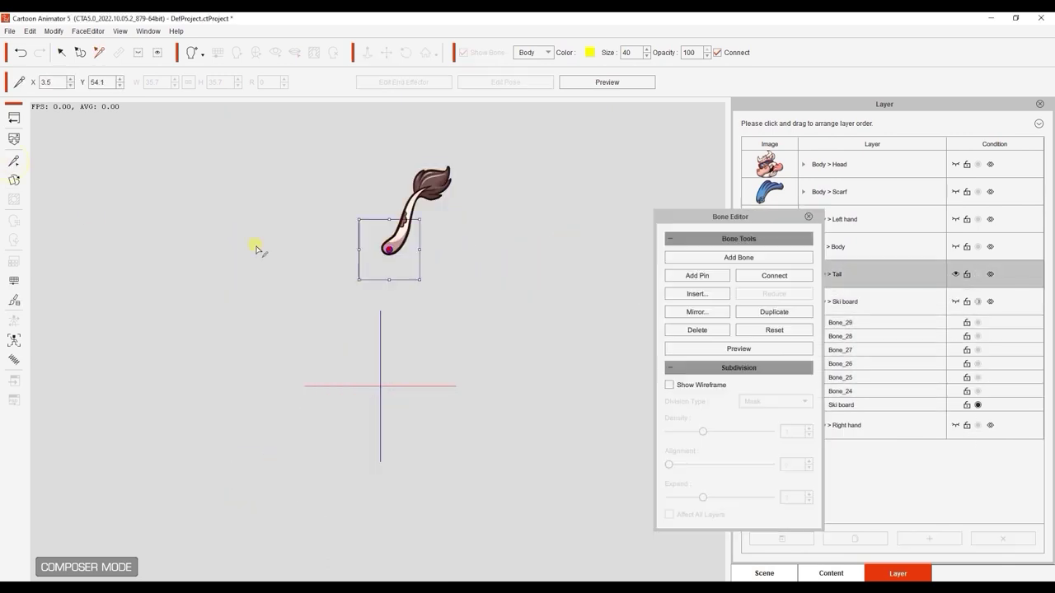
{"action": "left_click", "coordinate": [733, 260]}
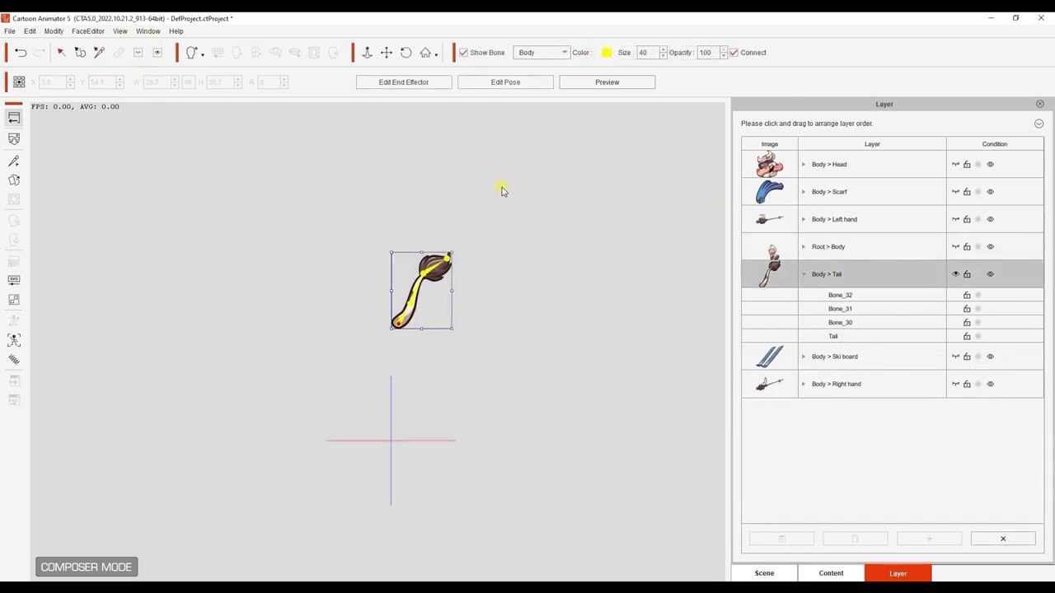
Step: Preview how the Tail and Scarf layers bend with their bone chains
{"action": "left_click_drag", "start_coordinate": [430, 271], "coordinate": [409, 286]}
{"action": "left_click", "coordinate": [609, 85]}
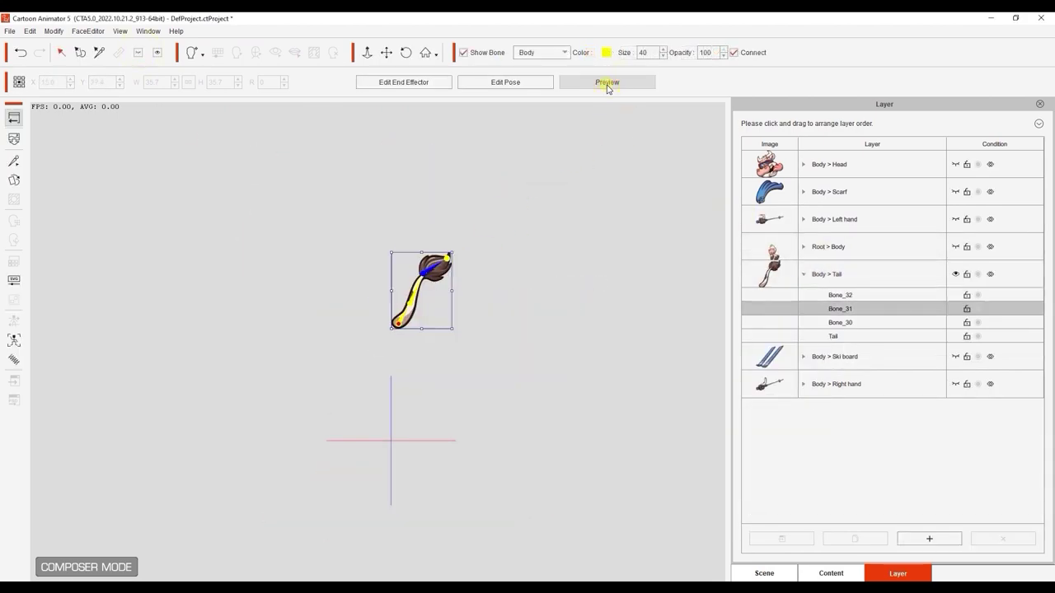
{"action": "left_click", "coordinate": [815, 200]}
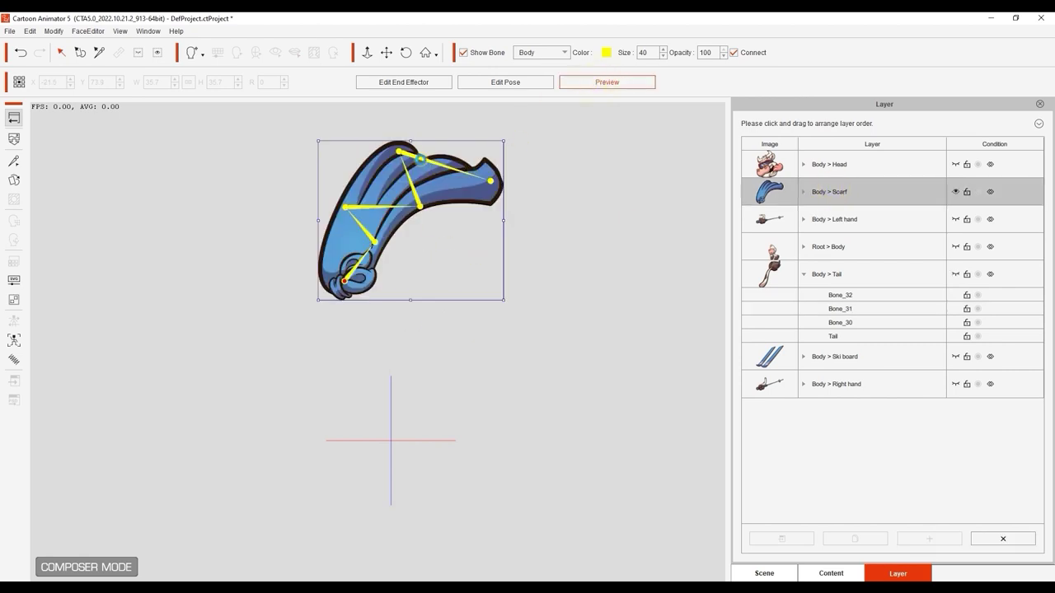
{"action": "mouse_move", "coordinate": [420, 158]}
{"action": "left_mouse_down"}
{"action": "mouse_move", "coordinate": [388, 169]}
{"action": "mouse_move", "coordinate": [416, 150]}
{"action": "left_mouse_up"}
{"action": "left_click", "coordinate": [592, 86]}
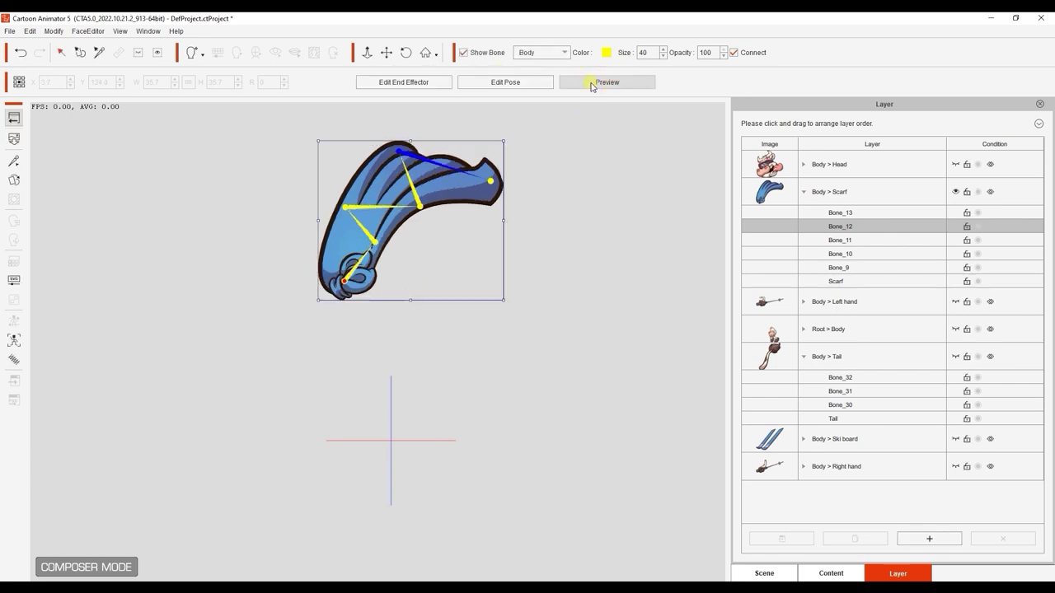
Step: Show all layers again and open the Spring Editor beside the character
{"action": "left_click", "coordinate": [158, 52]}
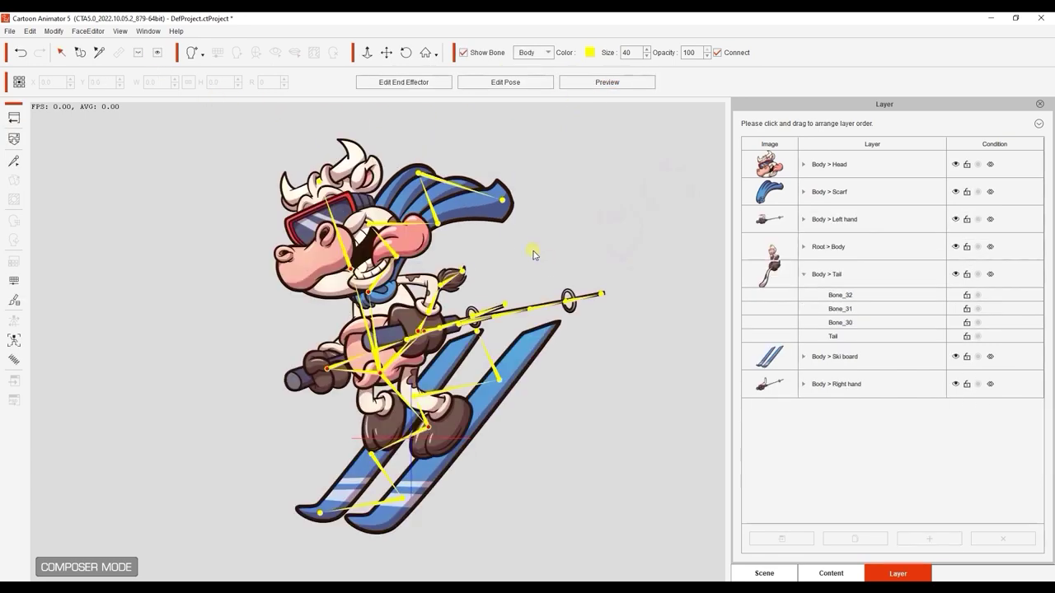
{"action": "left_click", "coordinate": [14, 363]}
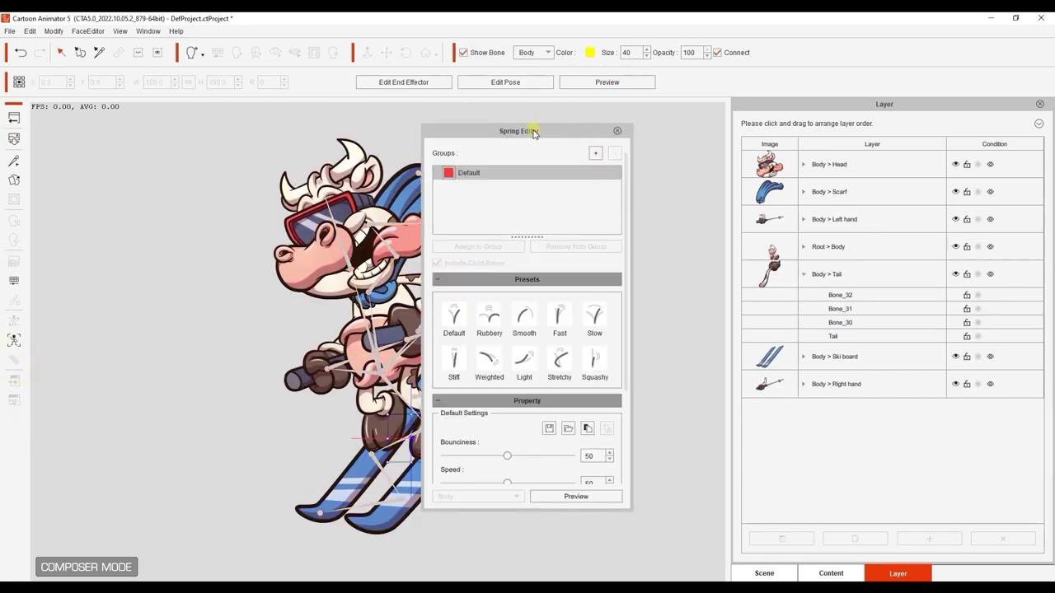
{"action": "left_click_drag", "start_coordinate": [533, 134], "coordinate": [599, 112]}
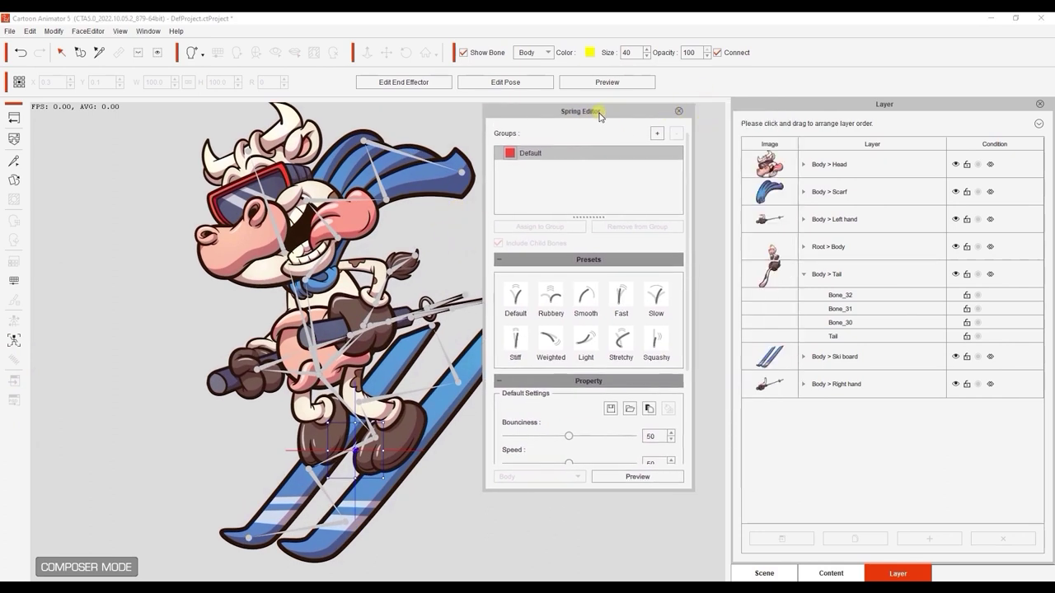
Step: Isolate the Scarf layer, create a spring group named Scarf, and assign the first scarf bone with its child bones to it
{"action": "left_click", "coordinate": [857, 187]}
{"action": "key", "text": "alt+q"}
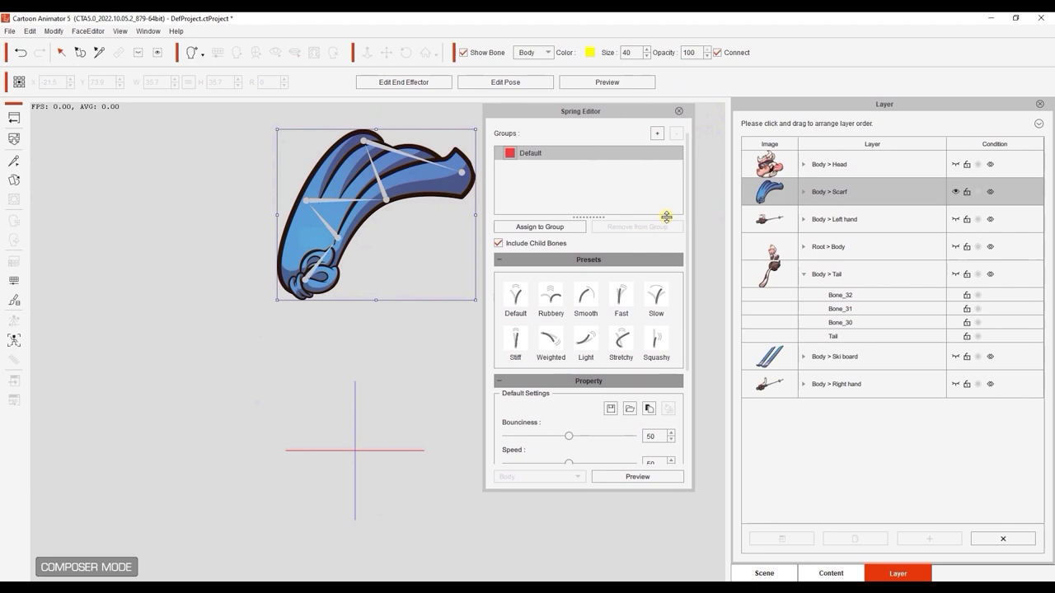
{"action": "left_click", "coordinate": [328, 229]}
{"action": "left_click", "coordinate": [657, 133]}
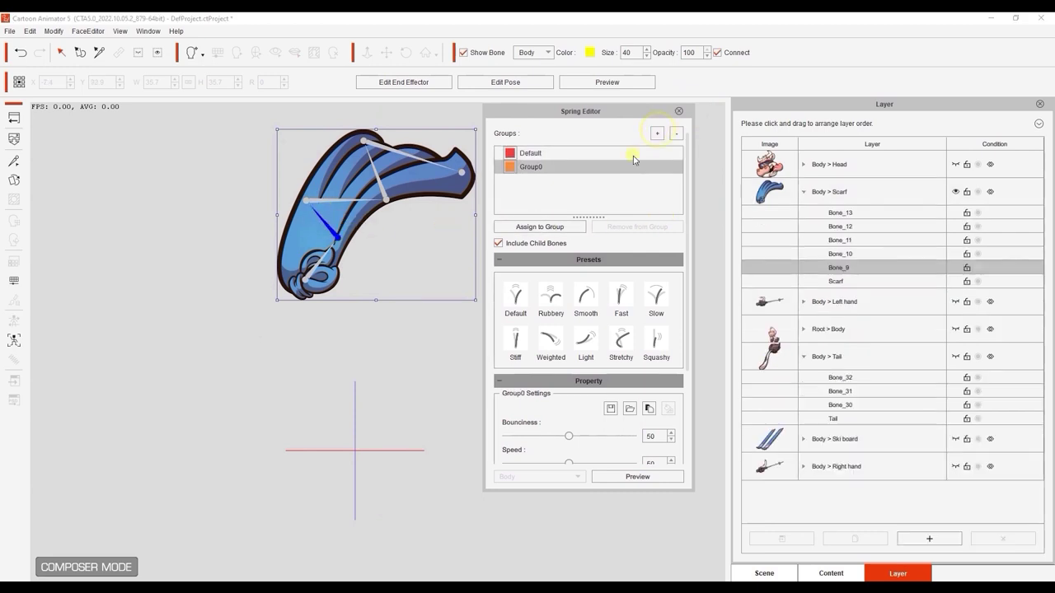
{"action": "double_click", "coordinate": [540, 169]}
{"action": "type", "text": "Scarf"}
{"action": "key", "text": "Return"}
{"action": "left_click", "coordinate": [552, 226]}
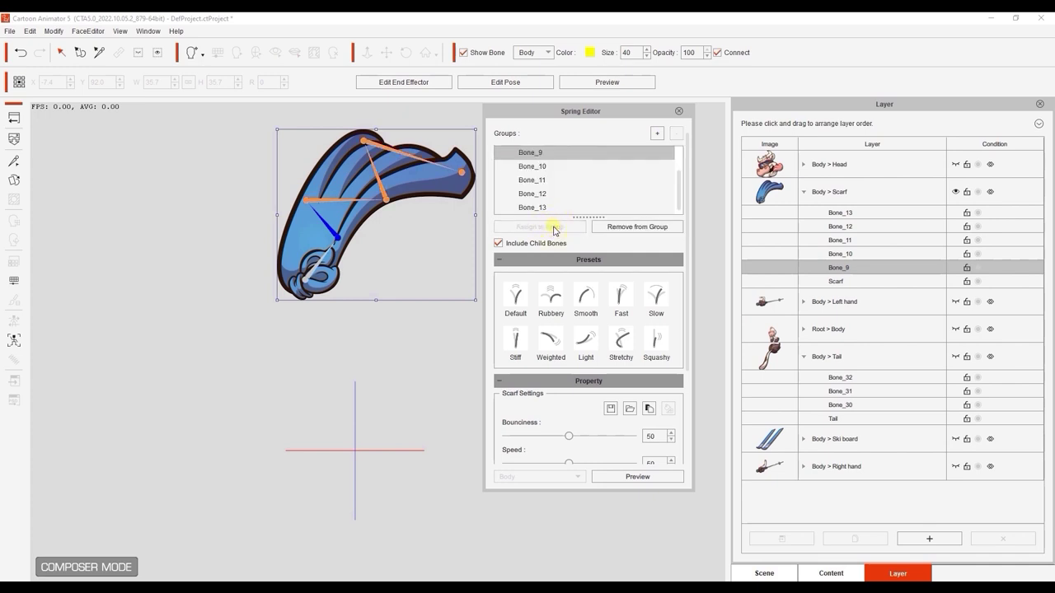
Step: Isolate the Left hand layer and clear space around it beside the Spring Editor
{"action": "left_click", "coordinate": [842, 309]}
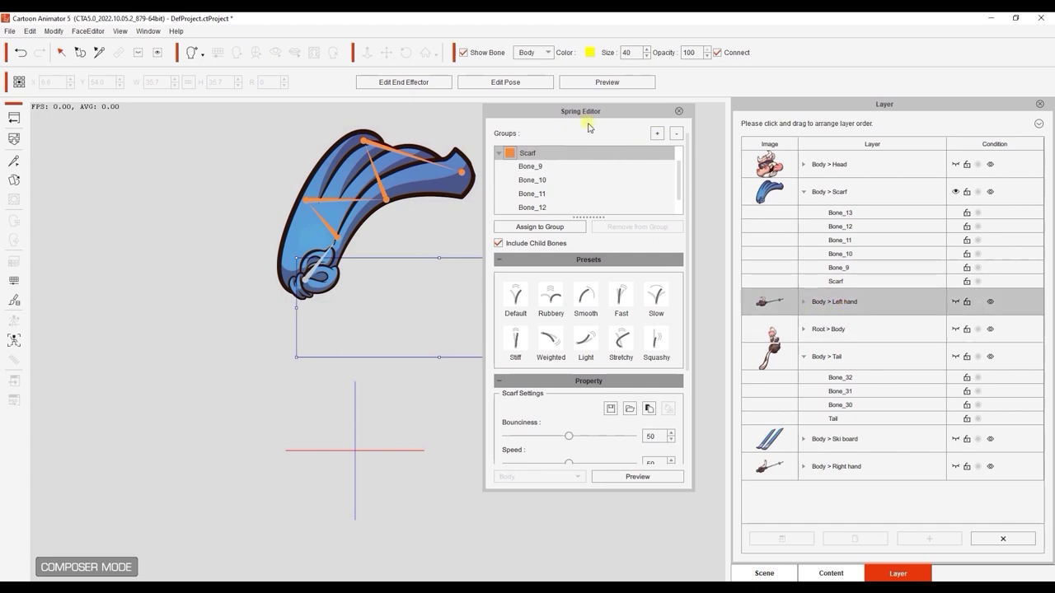
{"action": "left_click_drag", "start_coordinate": [588, 114], "coordinate": [605, 112]}
{"action": "key", "text": "q"}
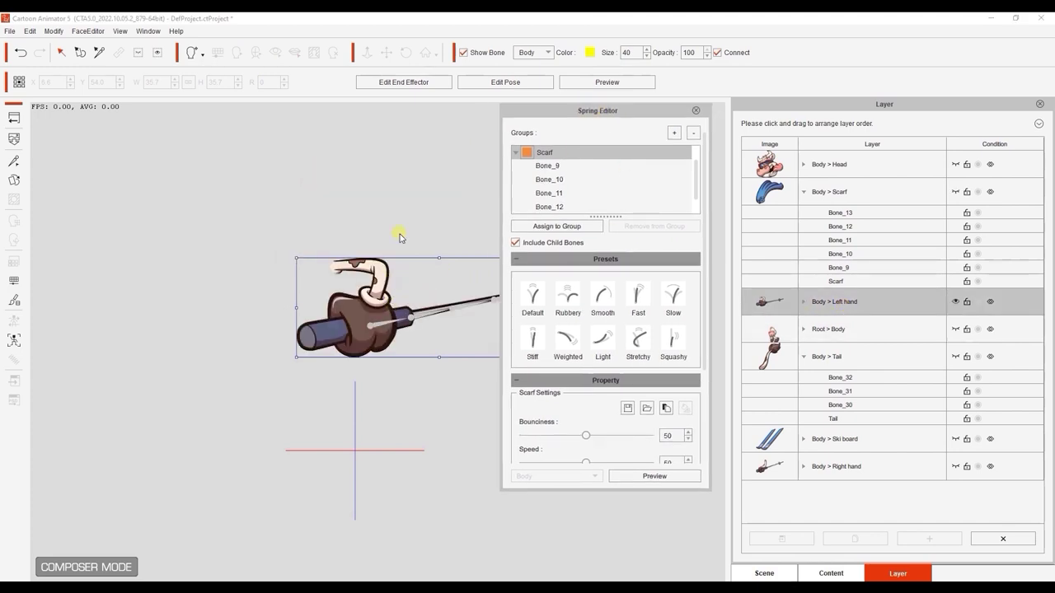
{"action": "left_click_drag", "start_coordinate": [399, 237], "coordinate": [297, 217]}
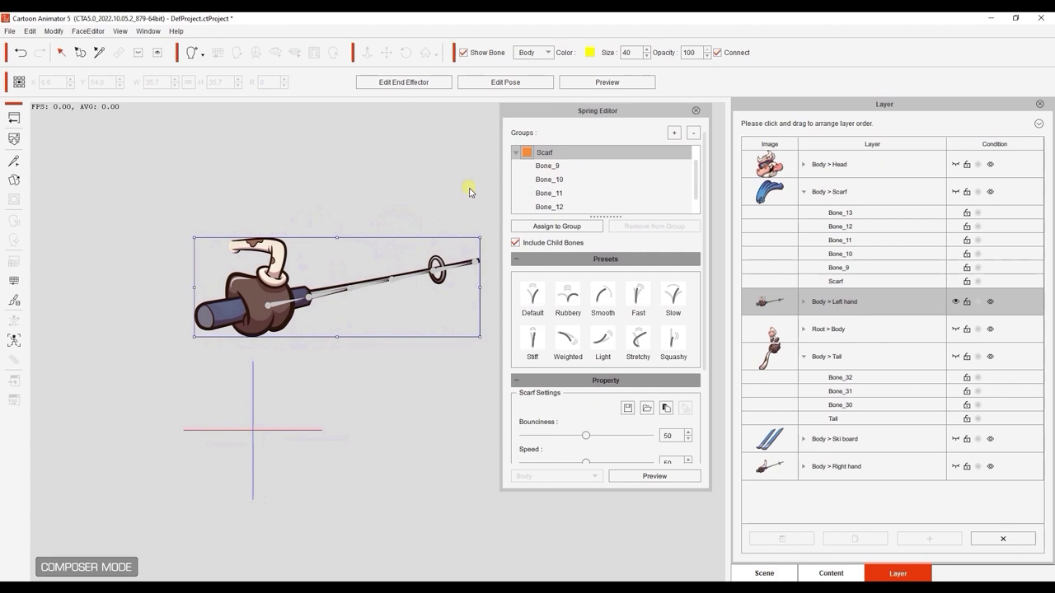
Step: Create a spring group named Hand and assign the left ski pole's first bone with its child bones to it
{"action": "left_click", "coordinate": [519, 152]}
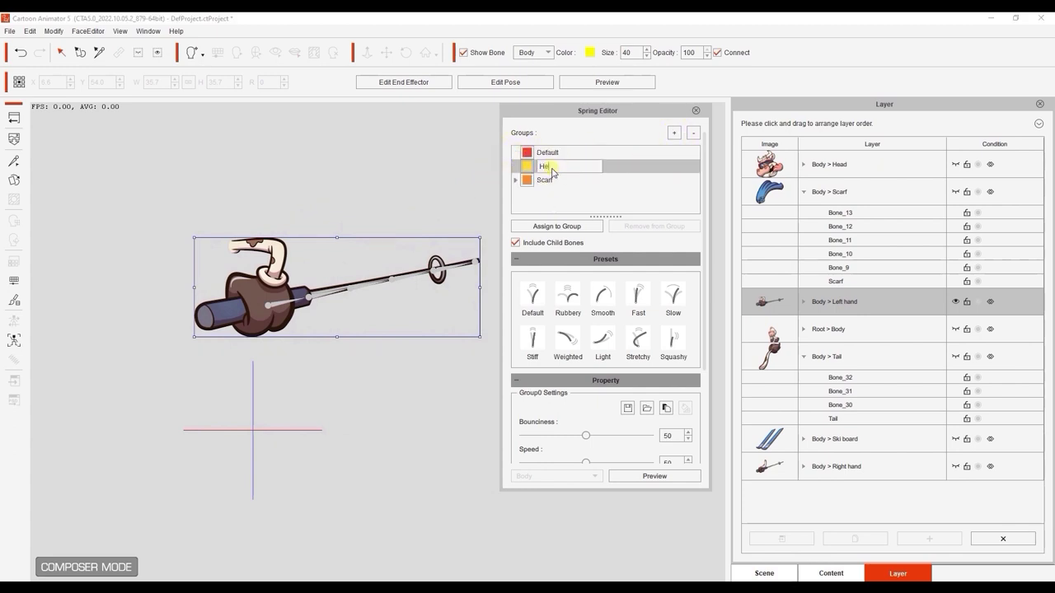
{"action": "type", "text": "d"}
{"action": "key", "text": "Return"}
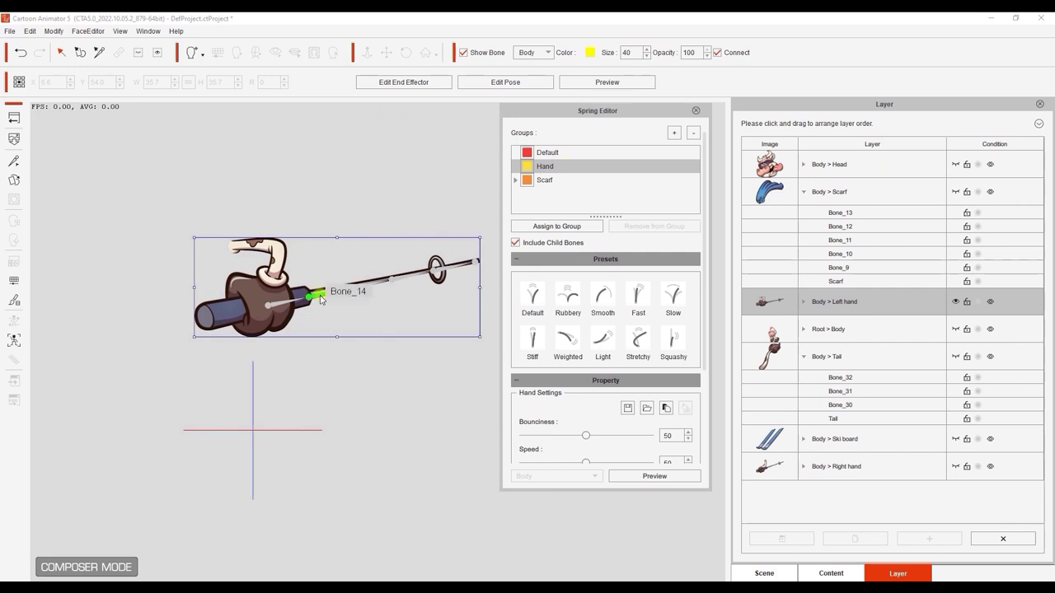
{"action": "left_click", "coordinate": [321, 298]}
{"action": "left_click", "coordinate": [547, 225]}
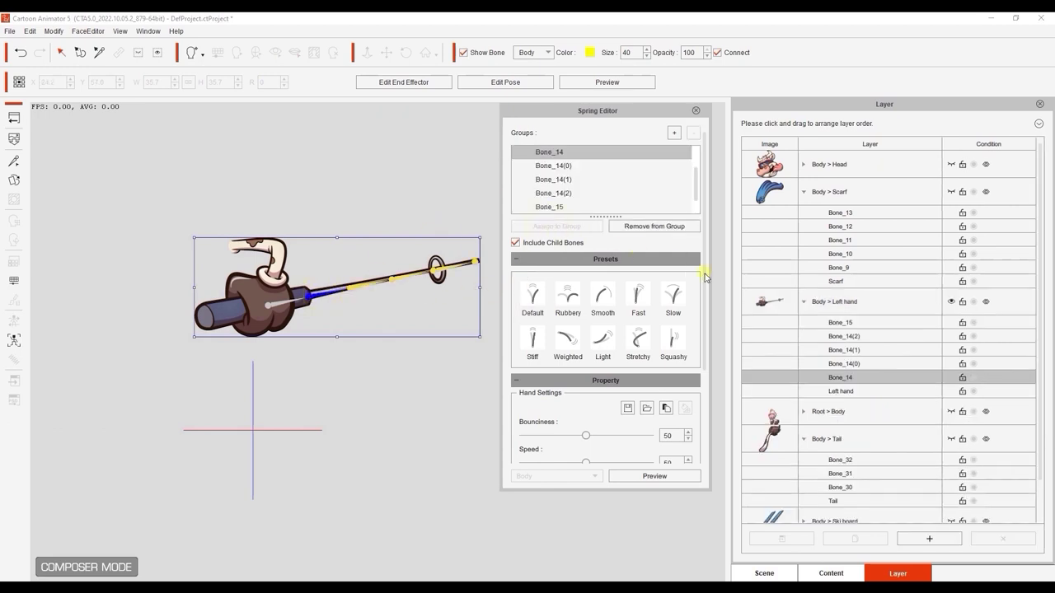
Step: Create a spring group named Ski board and assign the bone chains at both ends of the skis to it
{"action": "scroll", "coordinate": [800, 431], "scroll_direction": "down", "scroll_amount": 2}
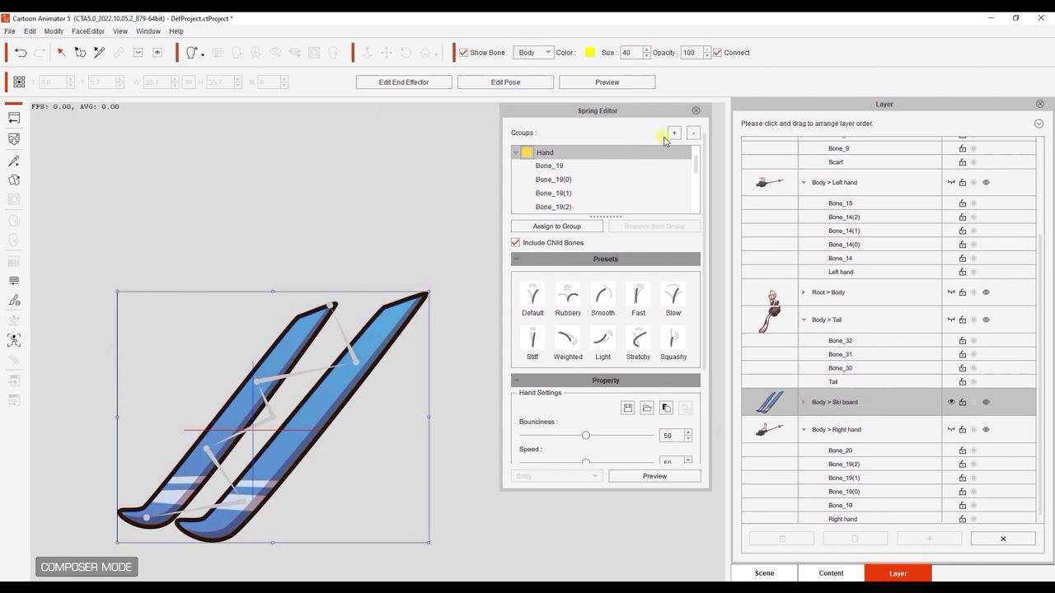
{"action": "left_click", "coordinate": [673, 133]}
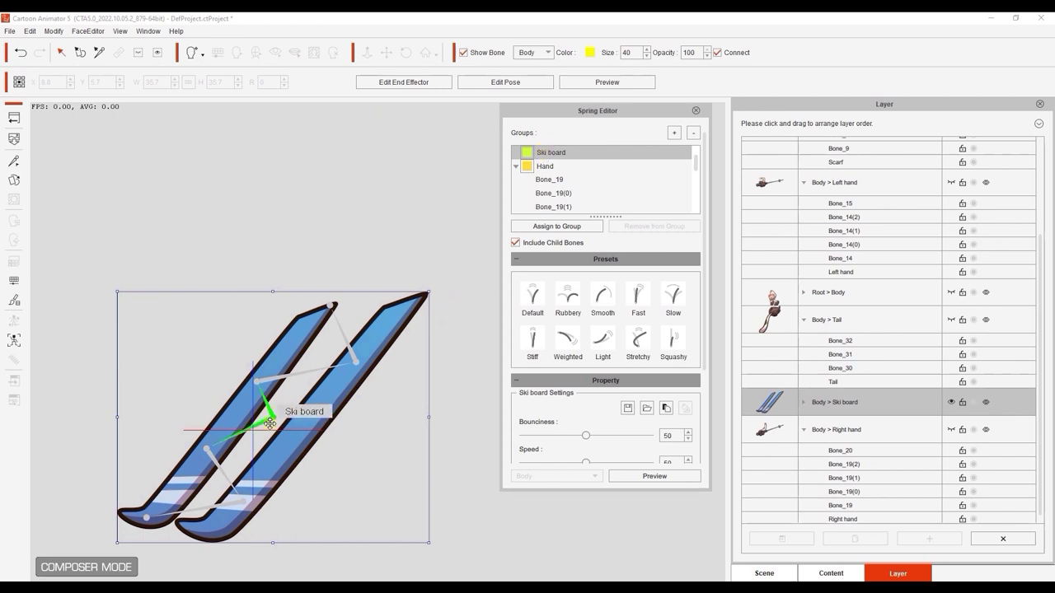
{"action": "left_click", "coordinate": [211, 451]}
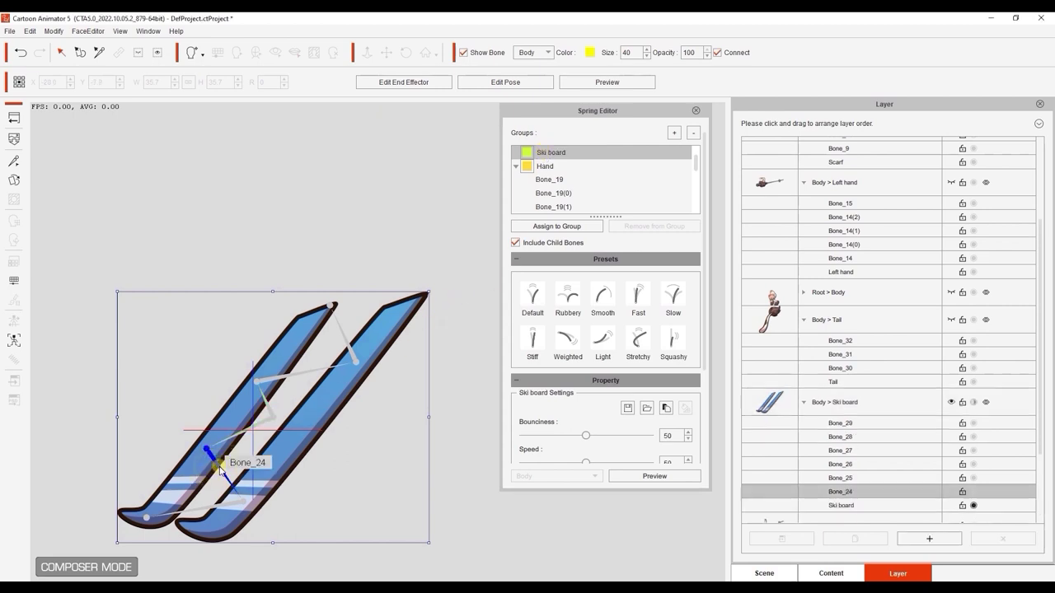
{"action": "left_click", "coordinate": [563, 227]}
{"action": "left_click", "coordinate": [306, 370]}
{"action": "left_click", "coordinate": [570, 227]}
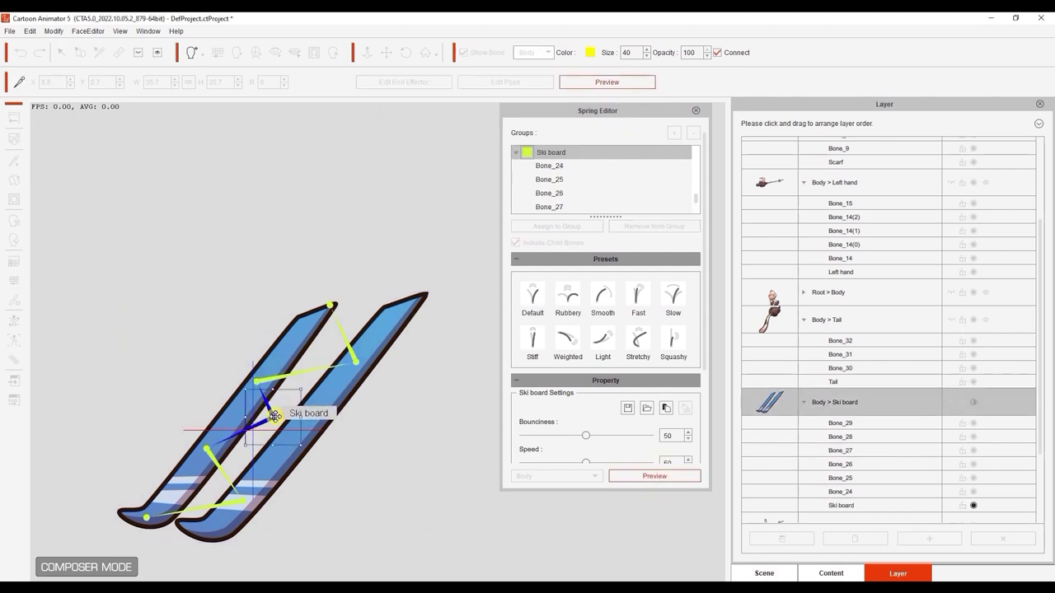
Step: Preview the skis' spring motion and apply the Fast preset to the Ski board group
{"action": "mouse_move", "coordinate": [281, 426]}
{"action": "left_mouse_down"}
{"action": "mouse_move", "coordinate": [295, 369]}
{"action": "mouse_move", "coordinate": [353, 428]}
{"action": "mouse_move", "coordinate": [278, 353]}
{"action": "mouse_move", "coordinate": [318, 376]}
{"action": "mouse_move", "coordinate": [330, 353]}
{"action": "mouse_move", "coordinate": [250, 311]}
{"action": "mouse_move", "coordinate": [284, 413]}
{"action": "mouse_move", "coordinate": [244, 340]}
{"action": "mouse_move", "coordinate": [265, 415]}
{"action": "left_mouse_up"}
{"action": "left_click", "coordinate": [638, 298]}
{"action": "left_click", "coordinate": [668, 480]}
Step: Isolate the Tail layer and collapse the Ski board and Hand spring groups
{"action": "left_click", "coordinate": [819, 322]}
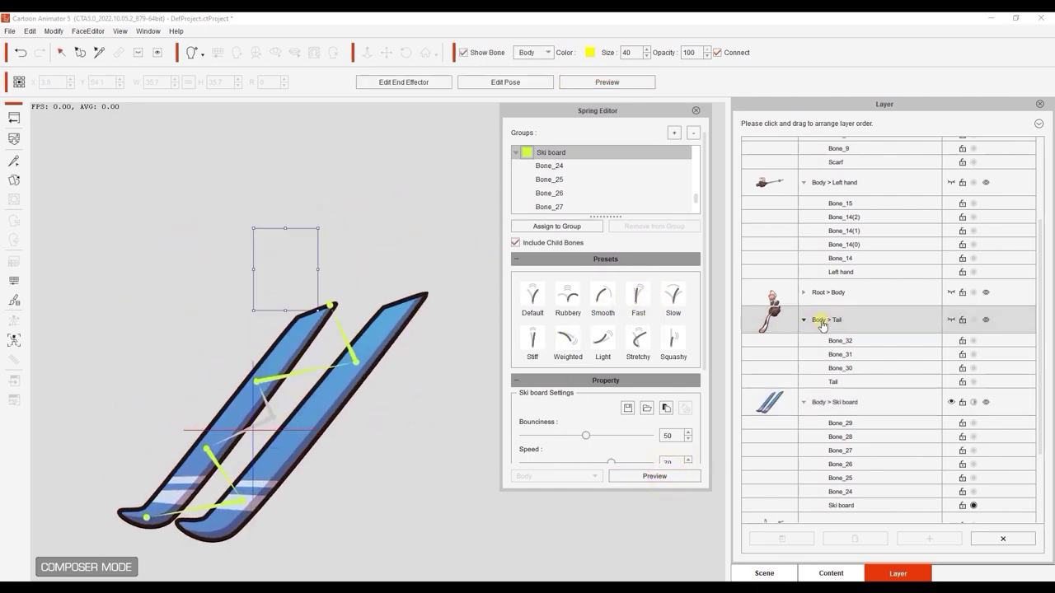
{"action": "key", "text": "alt+q"}
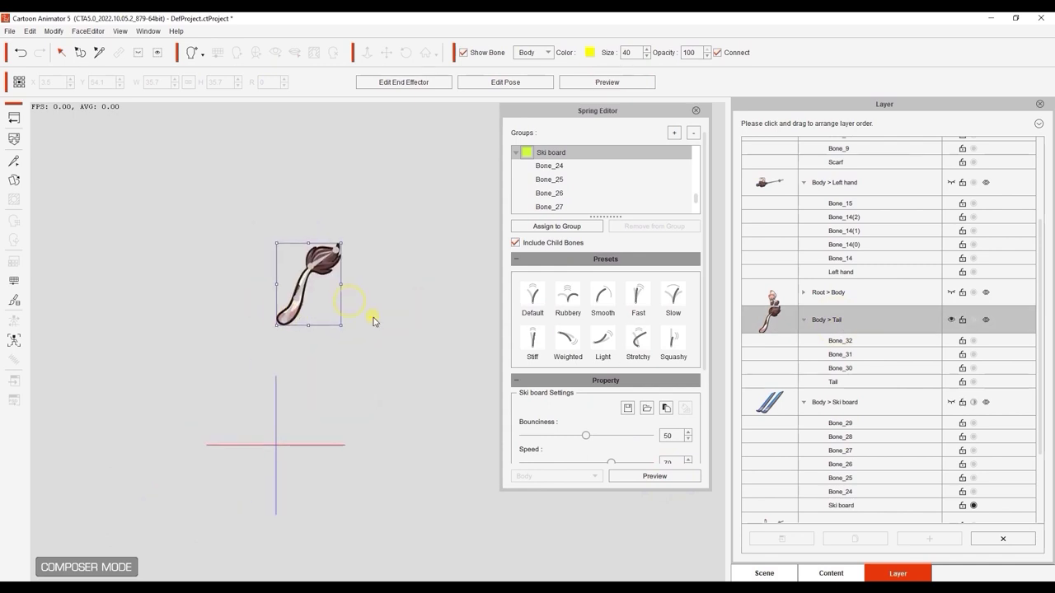
{"action": "left_click", "coordinate": [515, 152]}
{"action": "scroll", "coordinate": [544, 177], "scroll_direction": "up", "scroll_amount": 3}
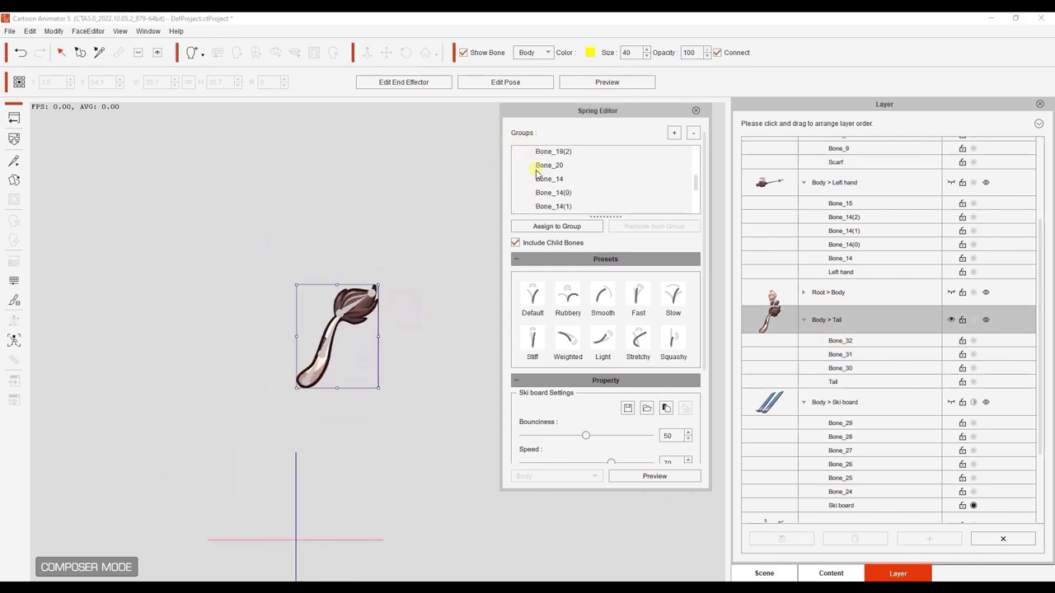
{"action": "left_click", "coordinate": [516, 166]}
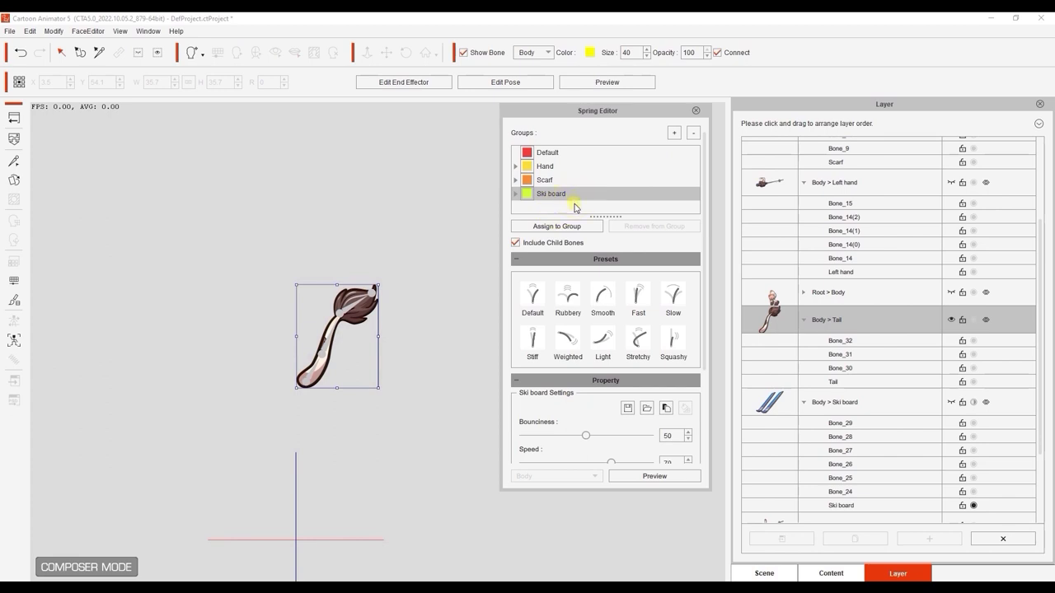
Step: Create a spring group named Tail and assign the first tail bone with its child bones to it
{"action": "left_click", "coordinate": [674, 133]}
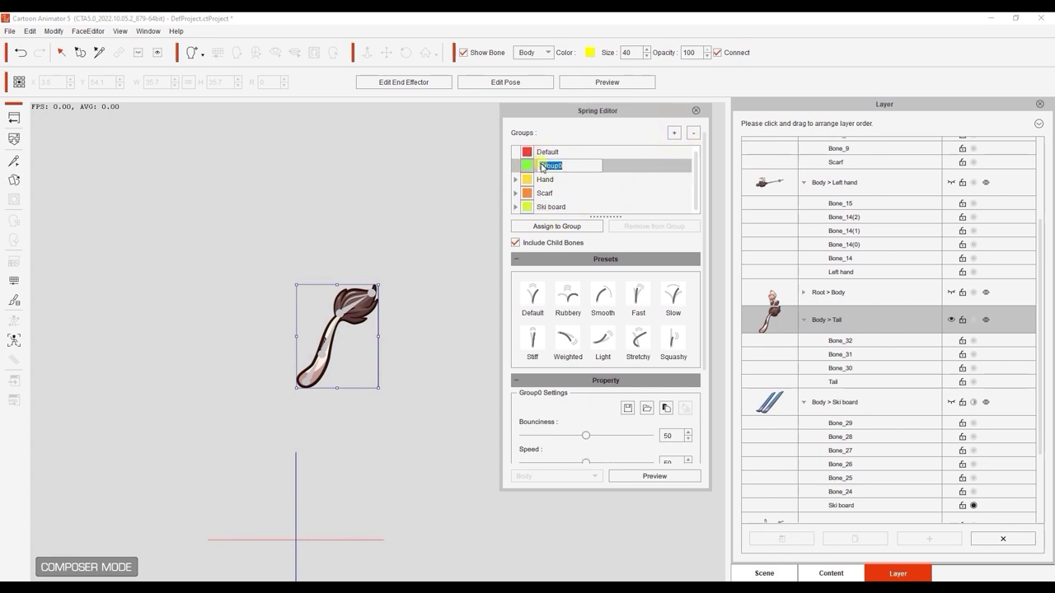
{"action": "left_click", "coordinate": [325, 351]}
{"action": "left_click", "coordinate": [559, 226]}
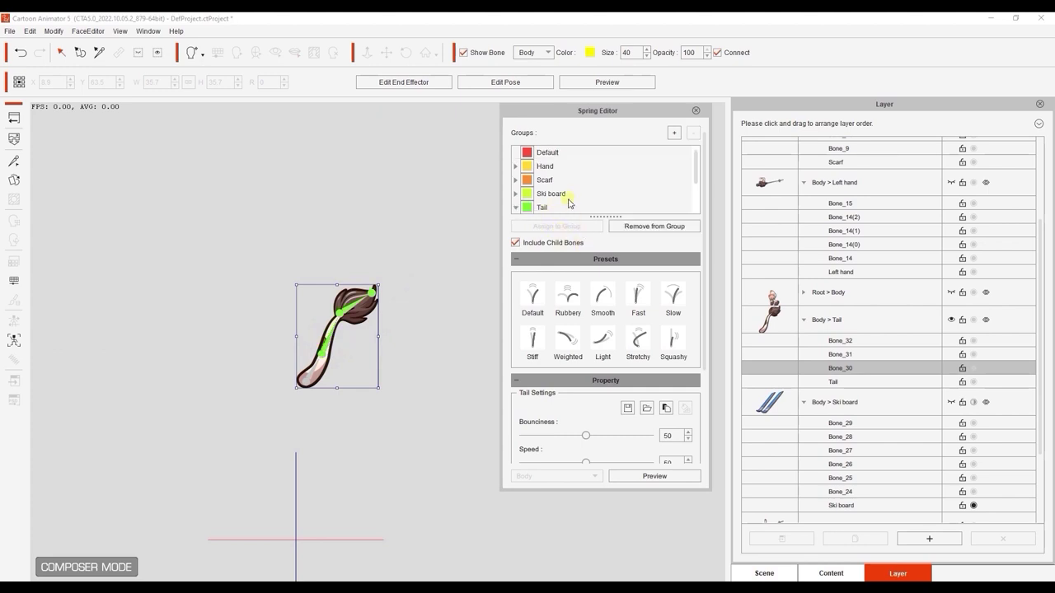
Step: Preview the Tail group's spring motion by moving the tail around
{"action": "left_click", "coordinate": [567, 206]}
{"action": "left_click", "coordinate": [654, 476]}
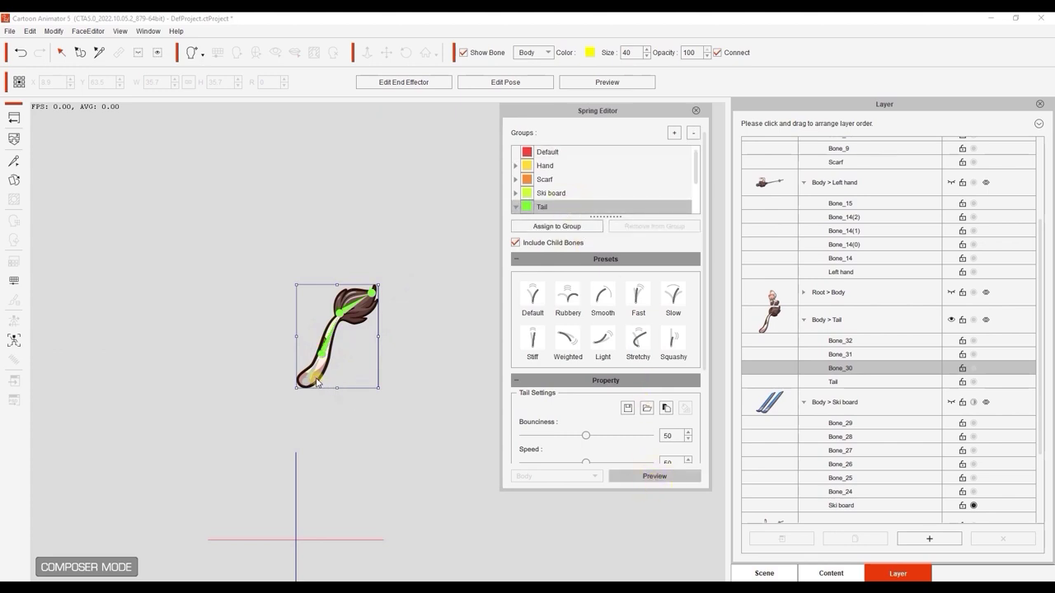
{"action": "left_click_drag", "start_coordinate": [309, 384], "coordinate": [269, 351]}
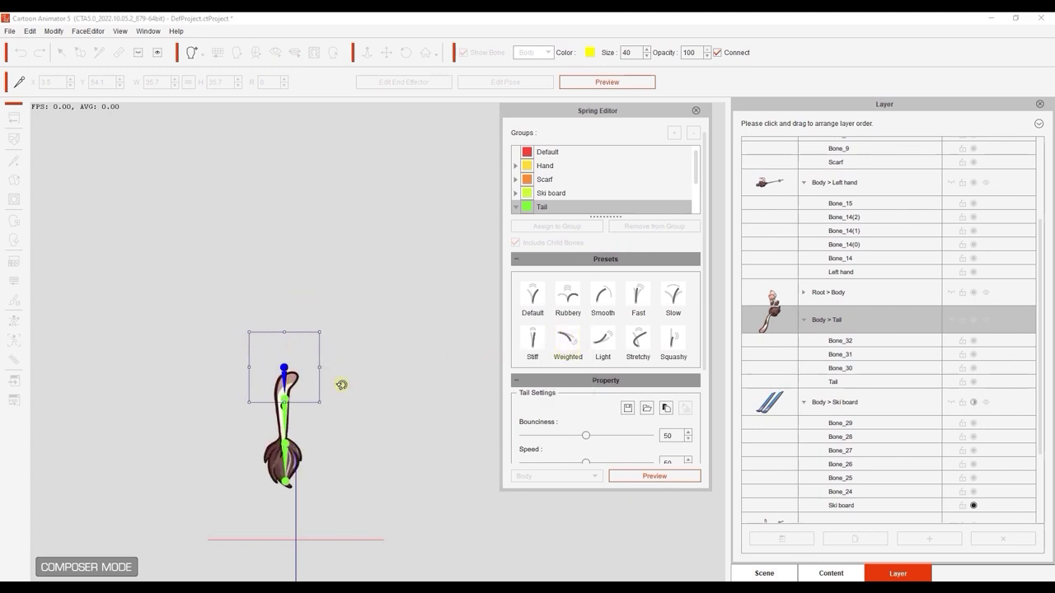
Step: Preview the Scarf group's spring motion by moving the scarf, and close the Spring Editor
{"action": "left_click", "coordinate": [550, 179]}
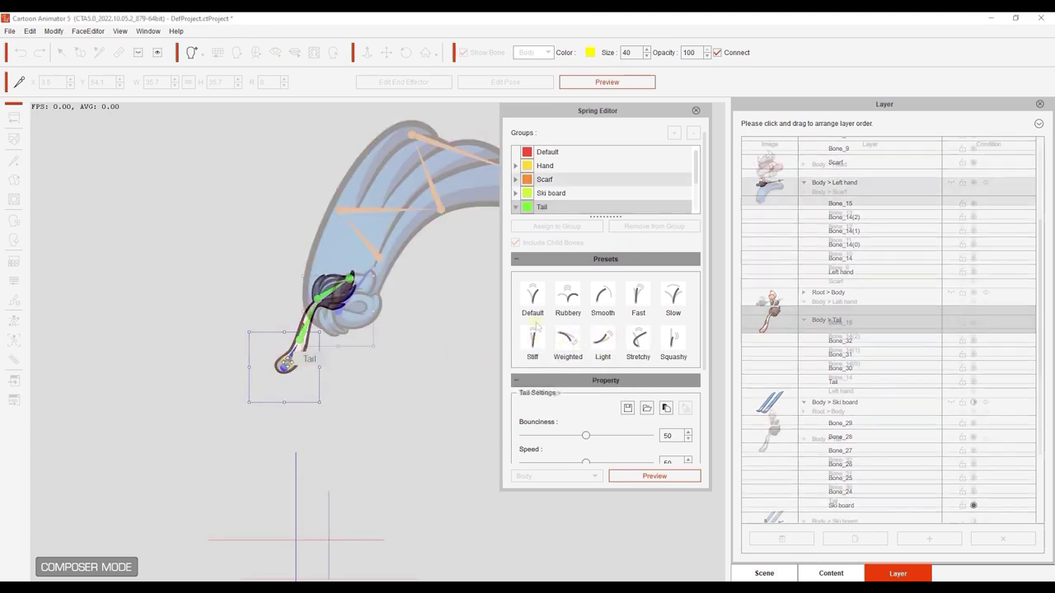
{"action": "left_click_drag", "start_coordinate": [602, 109], "coordinate": [633, 107]}
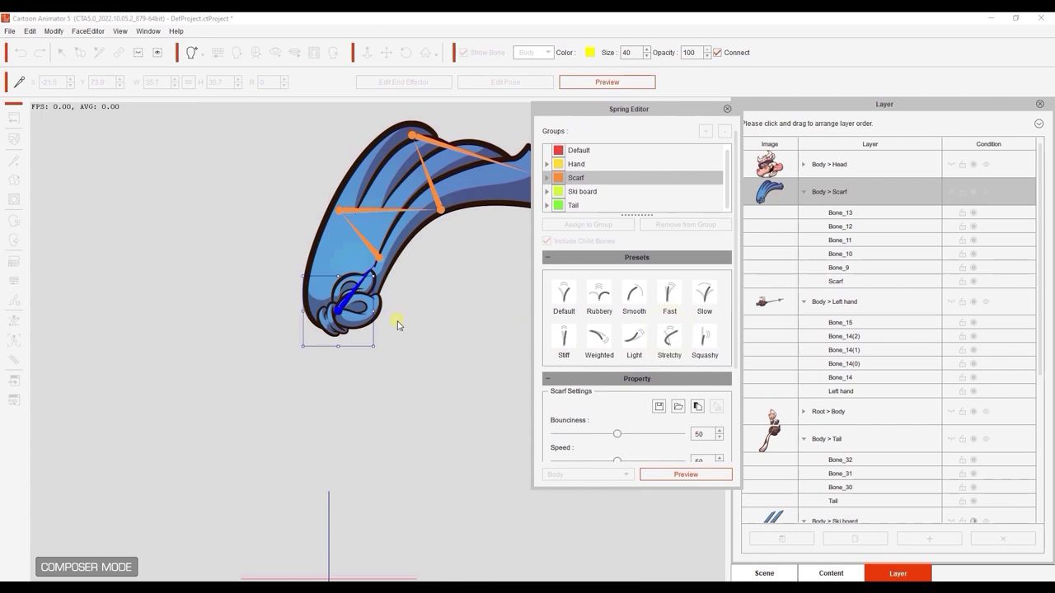
{"action": "left_click_drag", "start_coordinate": [356, 298], "coordinate": [353, 375]}
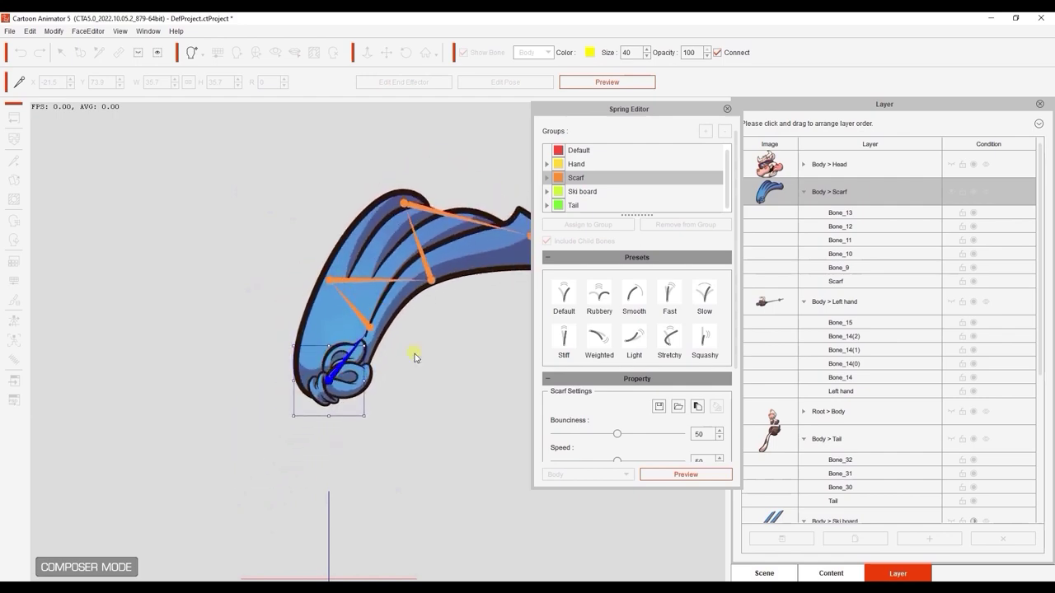
{"action": "left_click", "coordinate": [726, 110]}
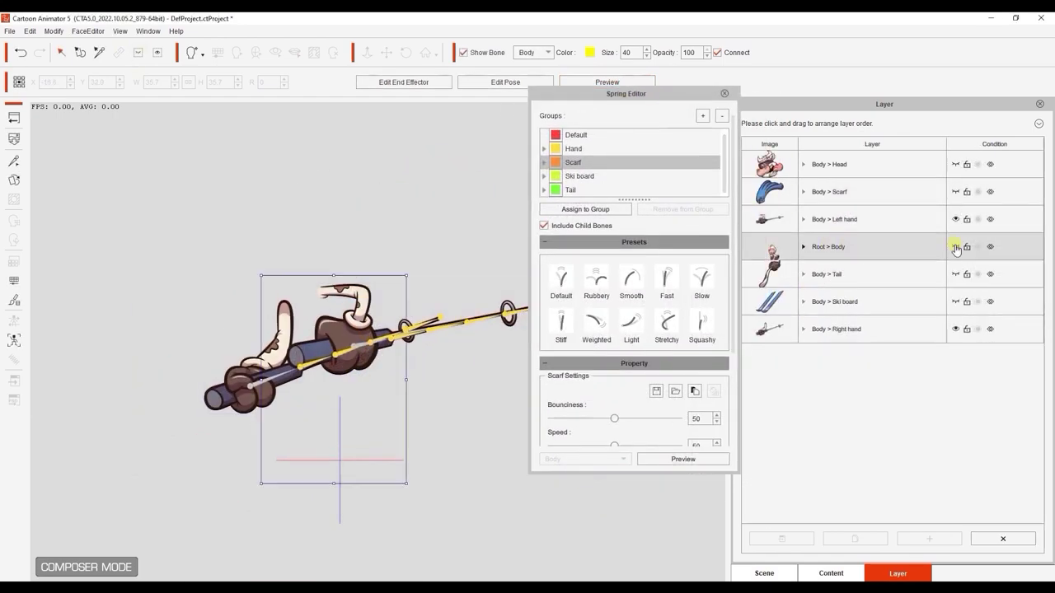
Step: Set the Hand group's bounciness and speed to 100 and preview the ski poles' springs by moving the body
{"action": "left_click", "coordinate": [577, 150]}
{"action": "left_click", "coordinate": [683, 459]}
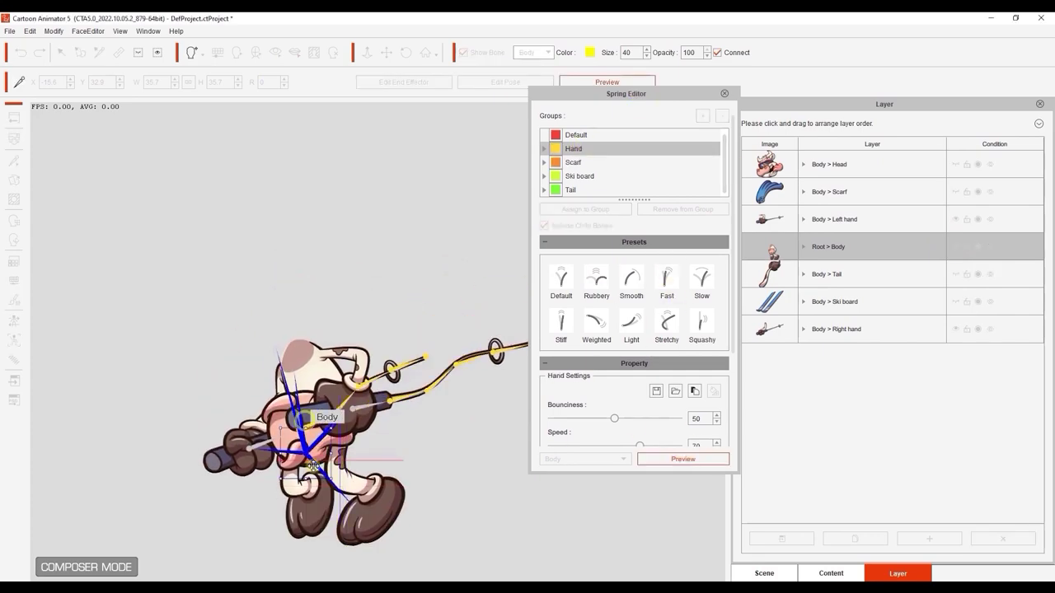
{"action": "left_click_drag", "start_coordinate": [668, 482], "coordinate": [668, 566]}
{"action": "left_click_drag", "start_coordinate": [671, 455], "coordinate": [748, 457]}
{"action": "left_click_drag", "start_coordinate": [646, 427], "coordinate": [725, 429]}
{"action": "left_click_drag", "start_coordinate": [313, 371], "coordinate": [338, 379]}
{"action": "left_click_drag", "start_coordinate": [659, 102], "coordinate": [587, 98]}
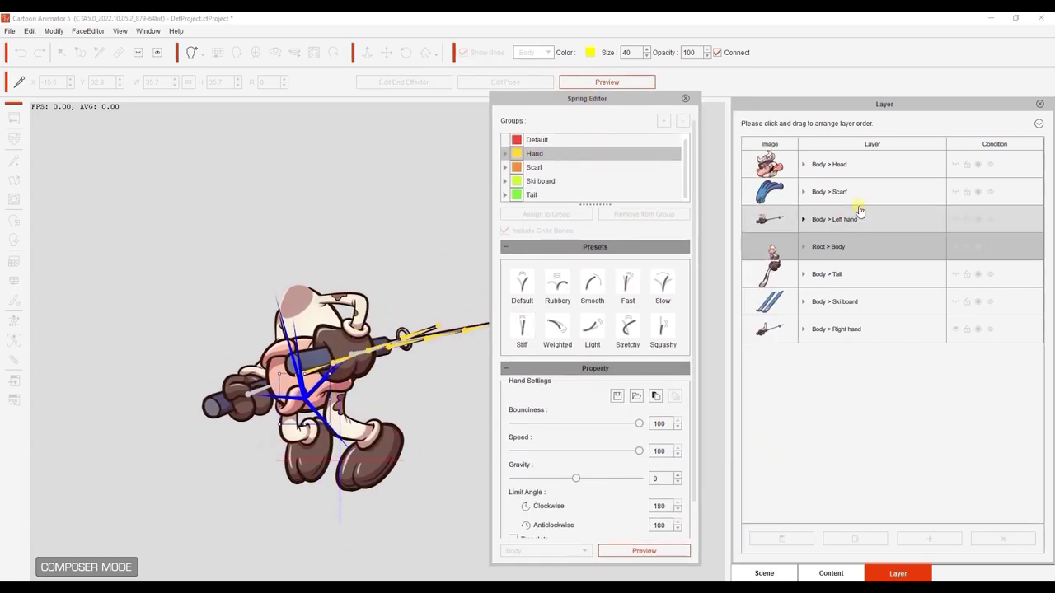
Step: Show all layers again and preview the spring motion on the whole character
{"action": "left_click", "coordinate": [817, 169]}
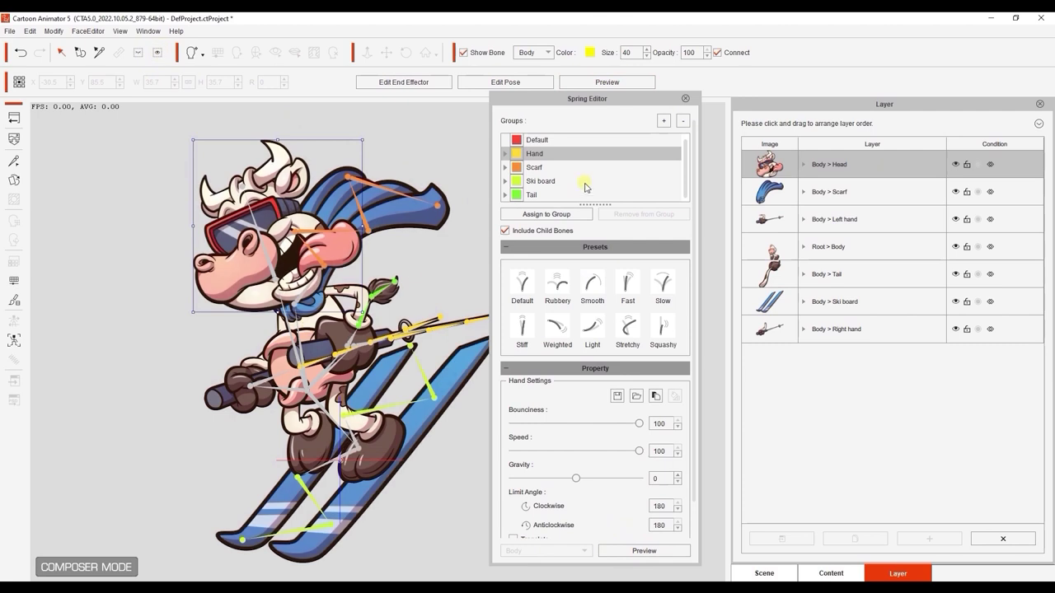
{"action": "scroll", "coordinate": [365, 467], "scroll_direction": "down", "scroll_amount": 2}
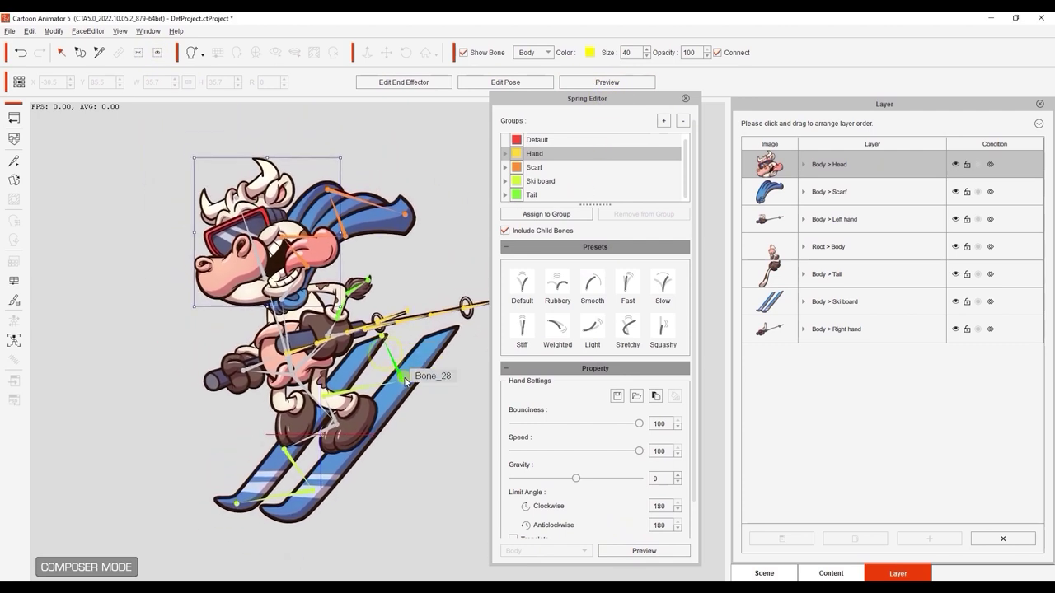
{"action": "left_click_drag", "start_coordinate": [611, 102], "coordinate": [674, 99]}
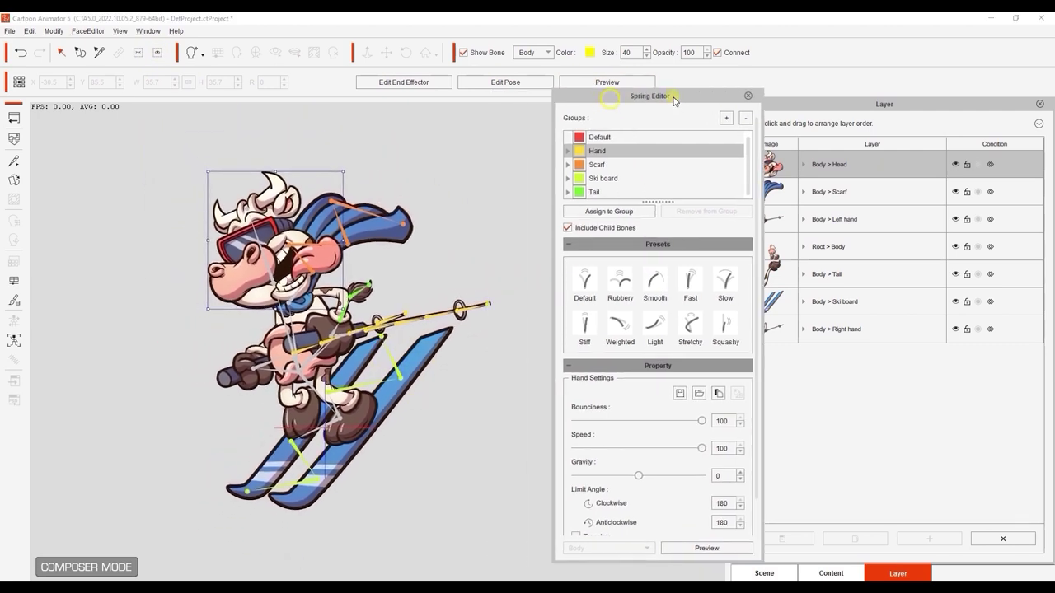
{"action": "left_click", "coordinate": [710, 550]}
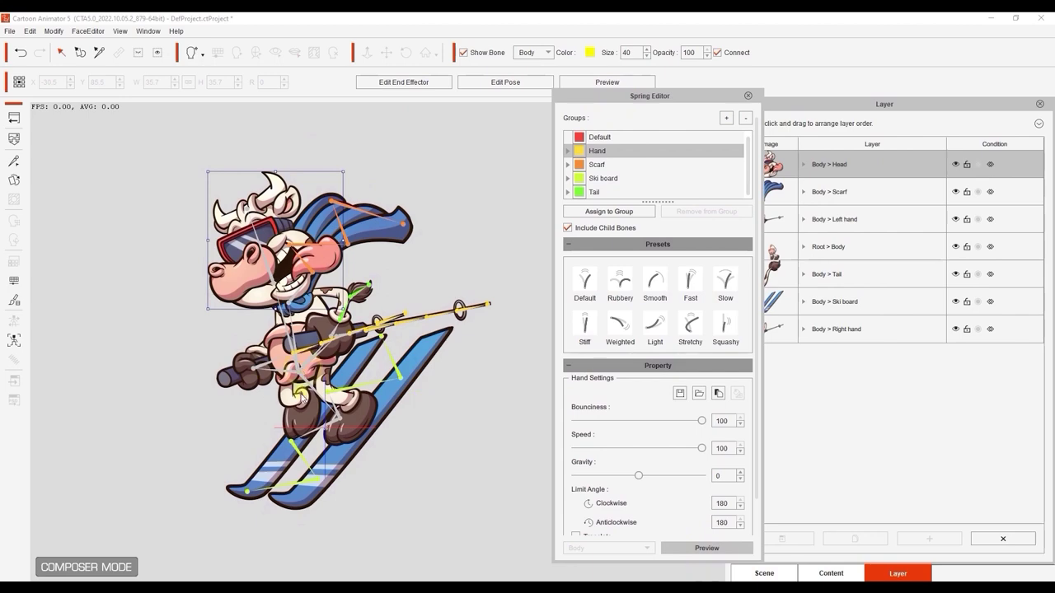